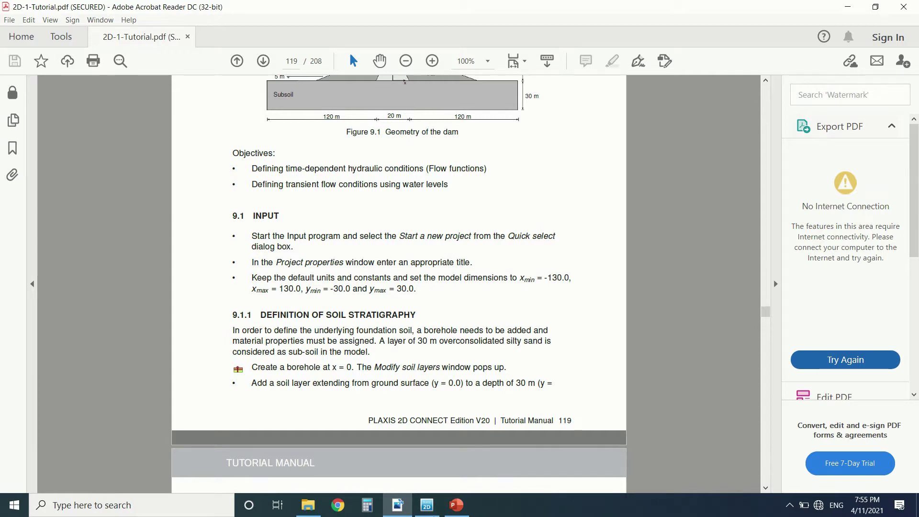
Glance at the dam model in PLAXIS 2D, then return to the PDF manual and read Table 9.1 of material properties
left_click(427, 506)
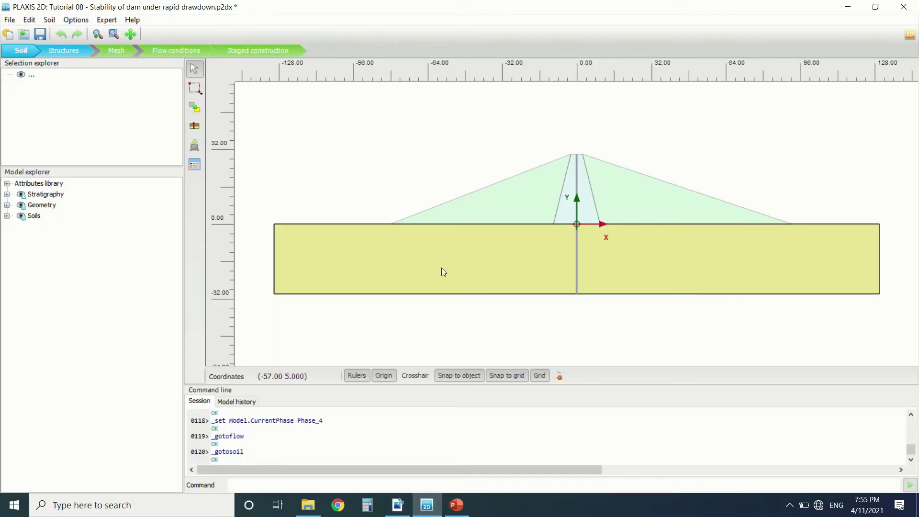
left_click(396, 507)
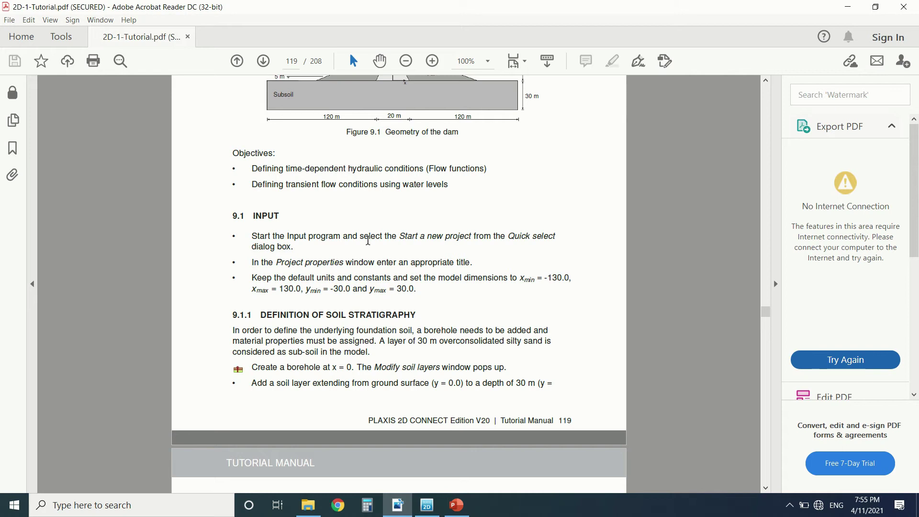
scroll(369, 239, "down", 1)
scroll(371, 240, "down", 1)
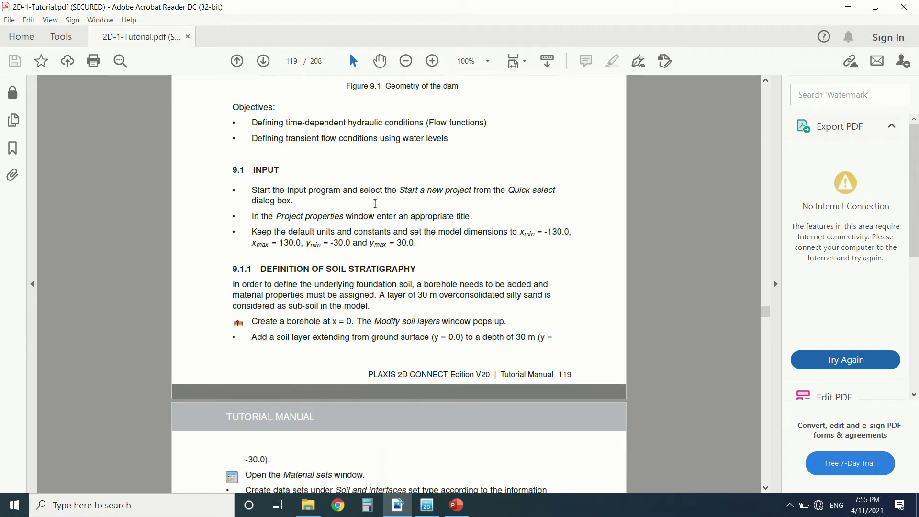
scroll(371, 235, "down", 14)
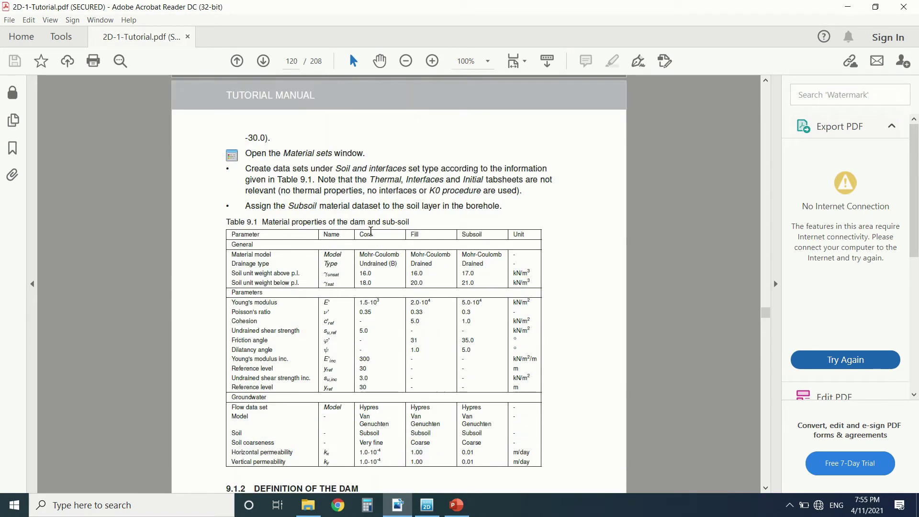
scroll(371, 232, "down", 3)
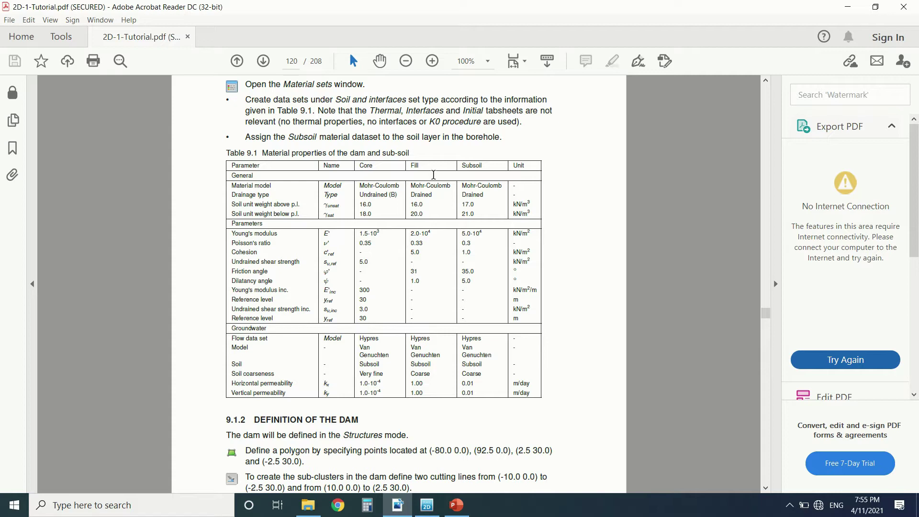
Review the dam geometry in Figure 9.1 of the manual and read section 9.1.2 on the definition of the dam
scroll(428, 168, "up", 10)
scroll(434, 176, "up", 20)
scroll(433, 175, "down", 3)
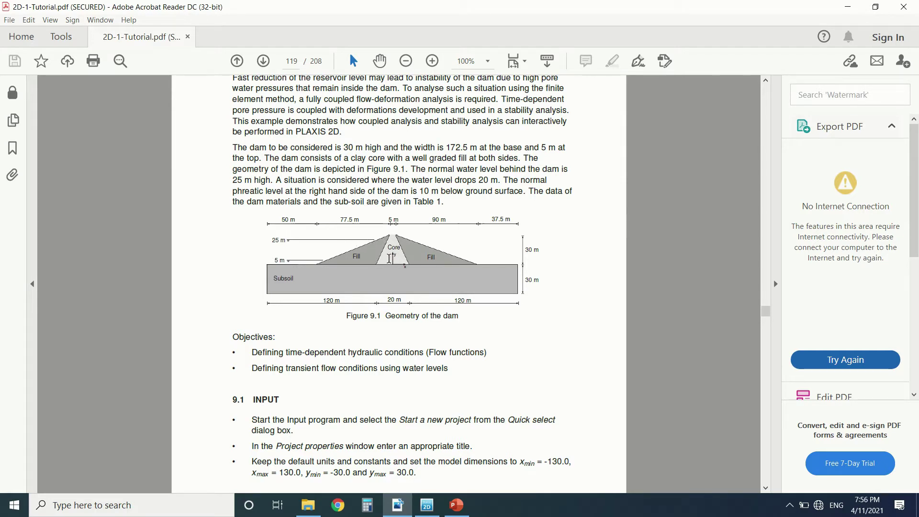
scroll(353, 260, "down", 15)
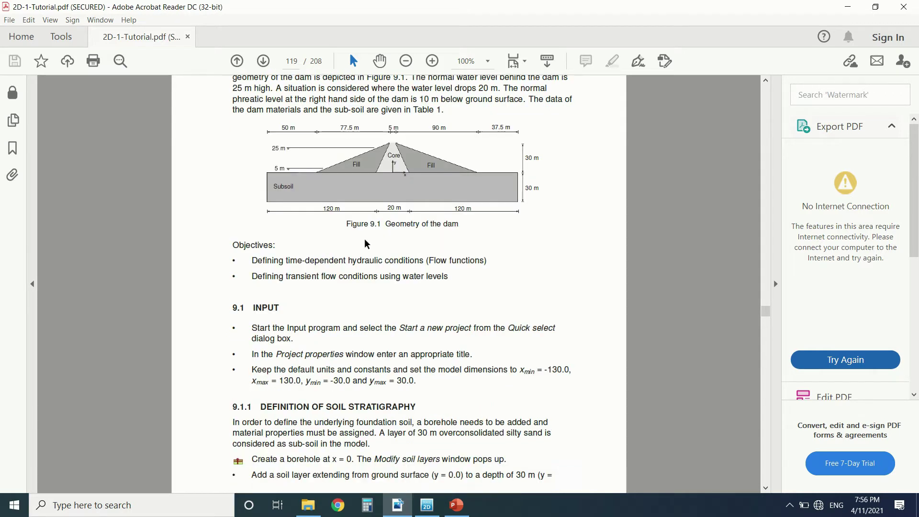
scroll(384, 277, "down", 8)
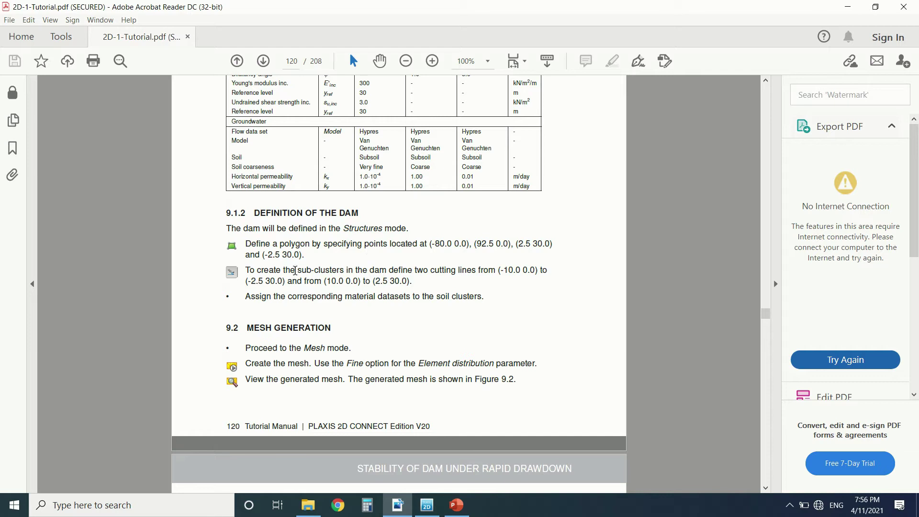
Switch to PLAXIS 2D, inspect the borehole's soil layer definition, and close it without changes
left_click(426, 505)
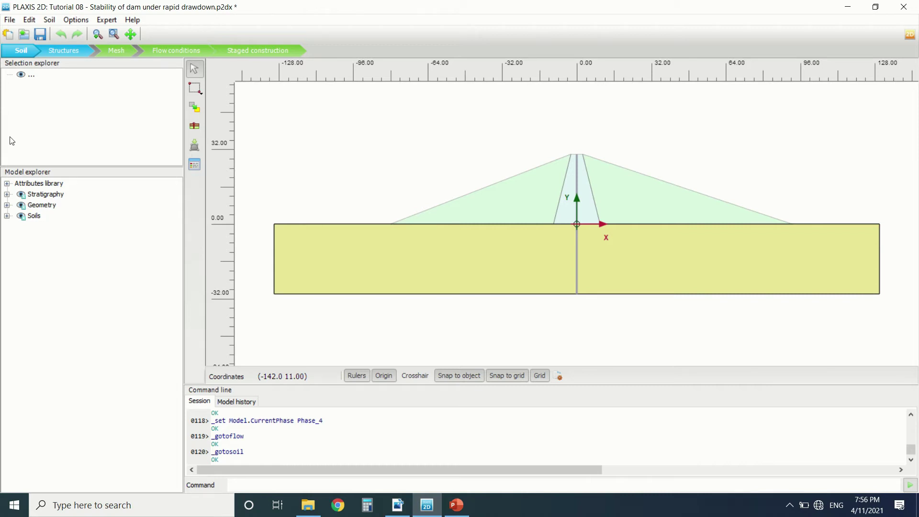
double_click(19, 196)
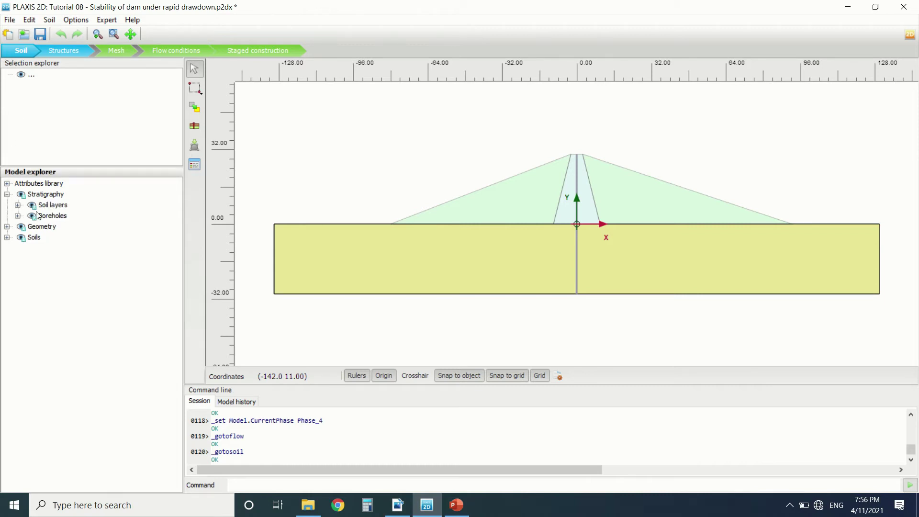
left_click(47, 220)
right_click(46, 219)
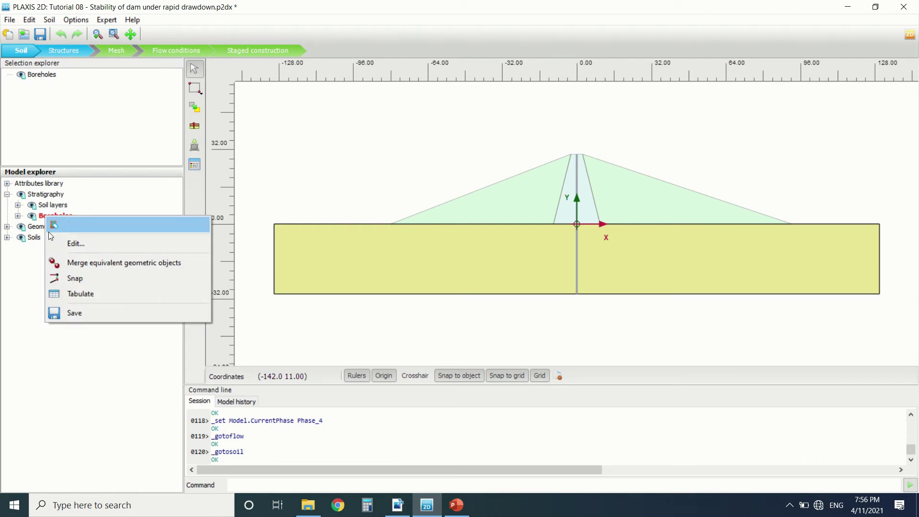
left_click(60, 244)
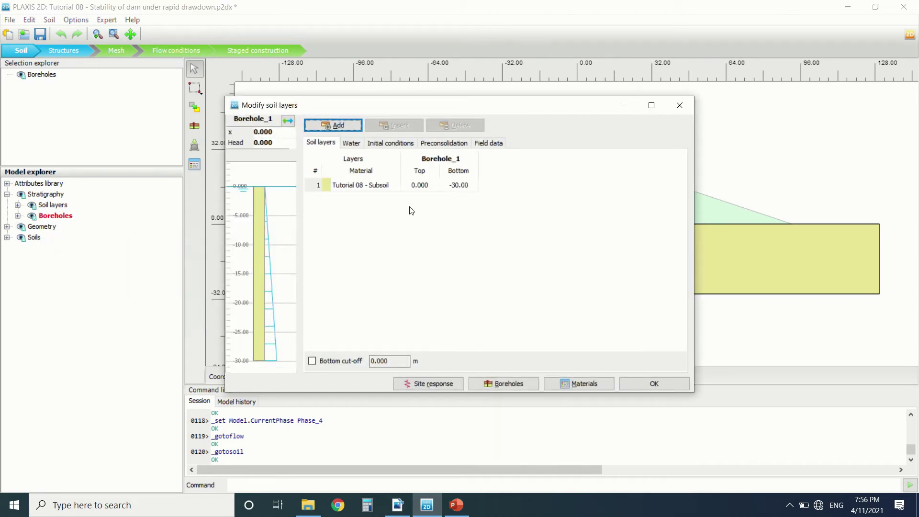
left_click(680, 105)
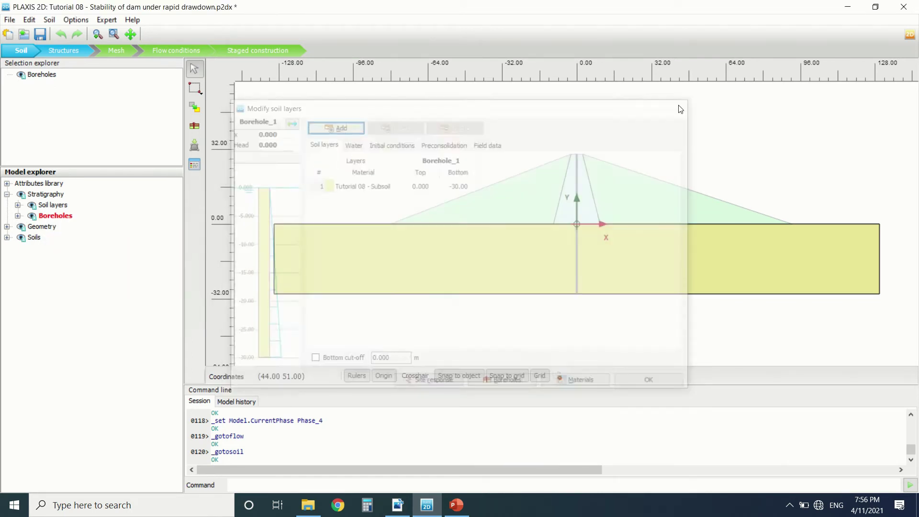
Inspect the dam in Structures mode and the water levels in Flow conditions mode, checking the manual's mesh generation section
left_click(77, 52)
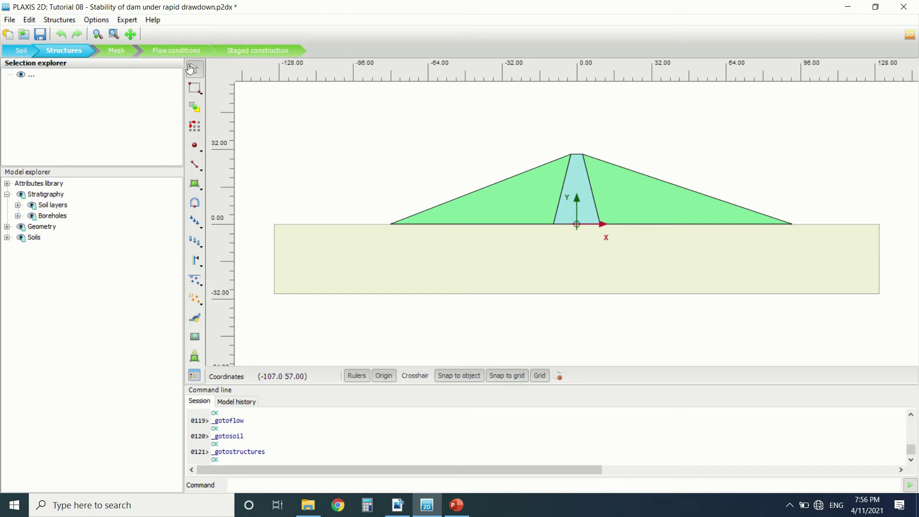
left_click(151, 53)
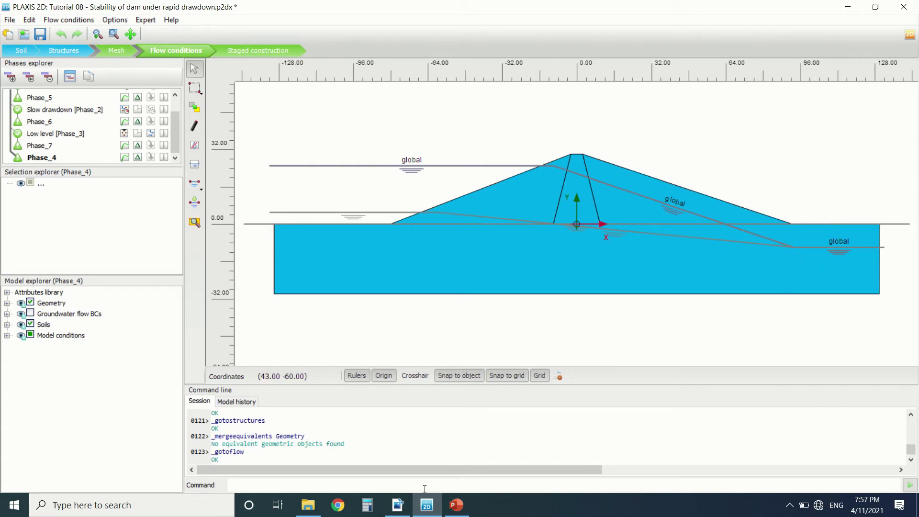
left_click(398, 505)
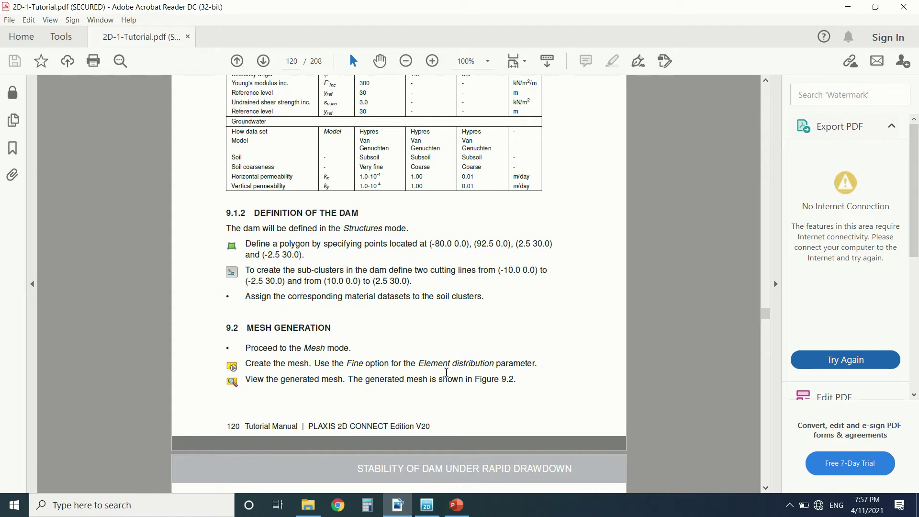
left_click(426, 505)
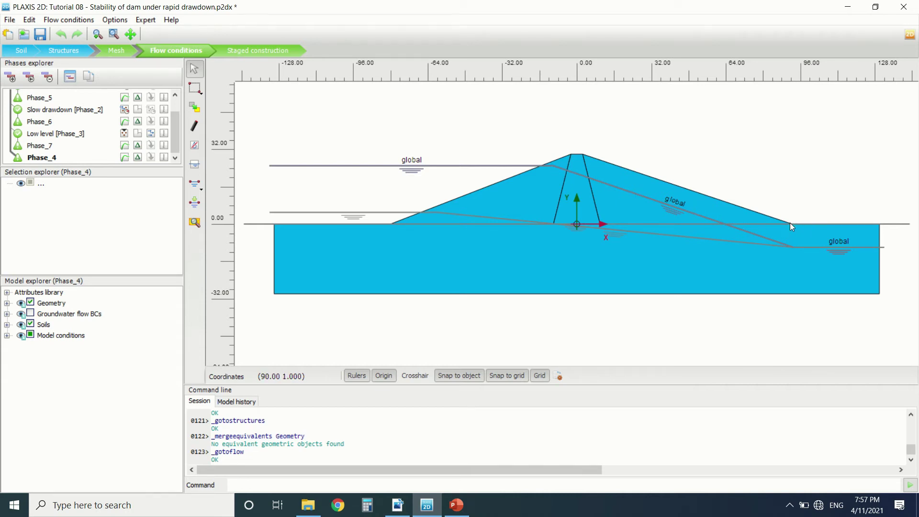
Show the model in Staged construction mode and view the calculation phases from the initial phase on
left_click(252, 50)
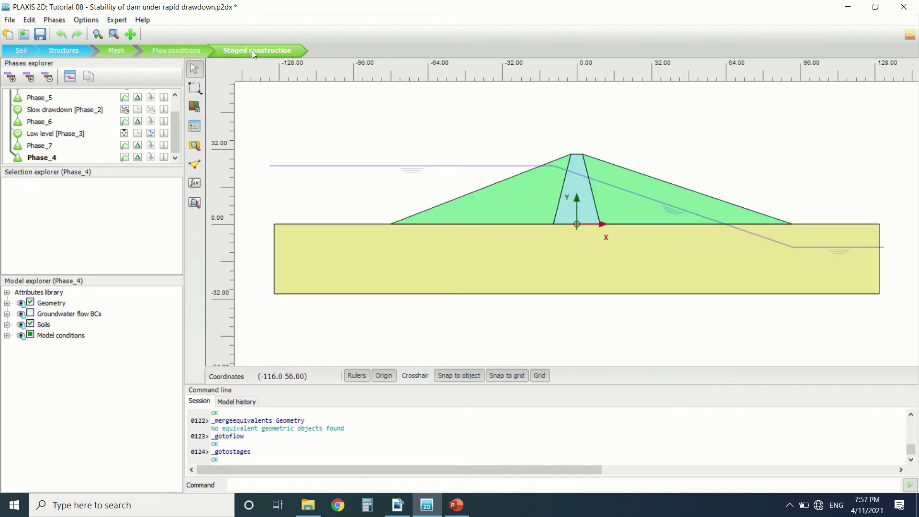
scroll(123, 131, "up", 1)
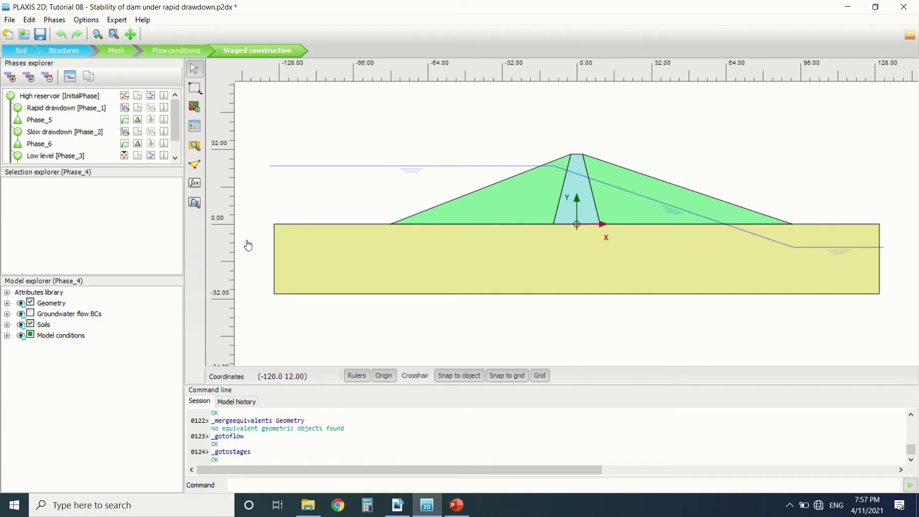
Switch to the PDF manual and read section 9.3 on the calculation cases and the initial gravity loading phase
left_click(393, 511)
scroll(335, 229, "down", 15)
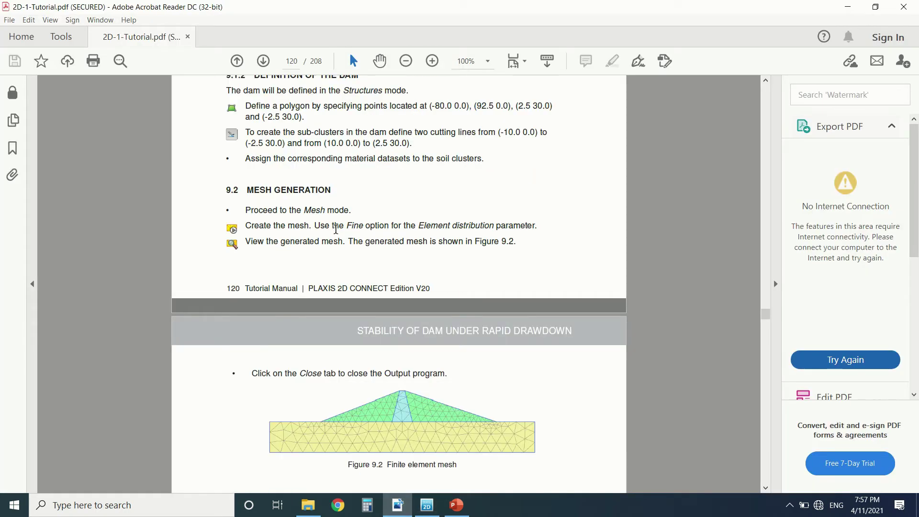
scroll(336, 230, "down", 10)
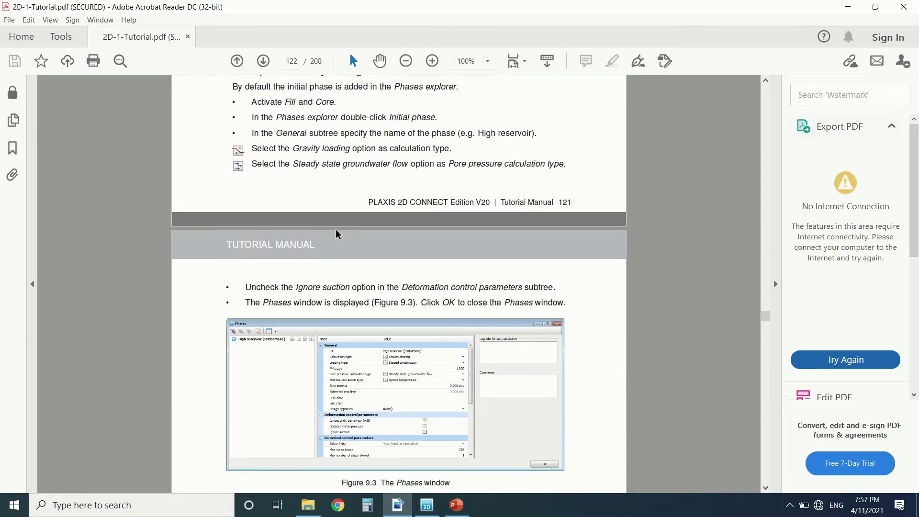
scroll(336, 229, "up", 11)
scroll(336, 229, "up", 5)
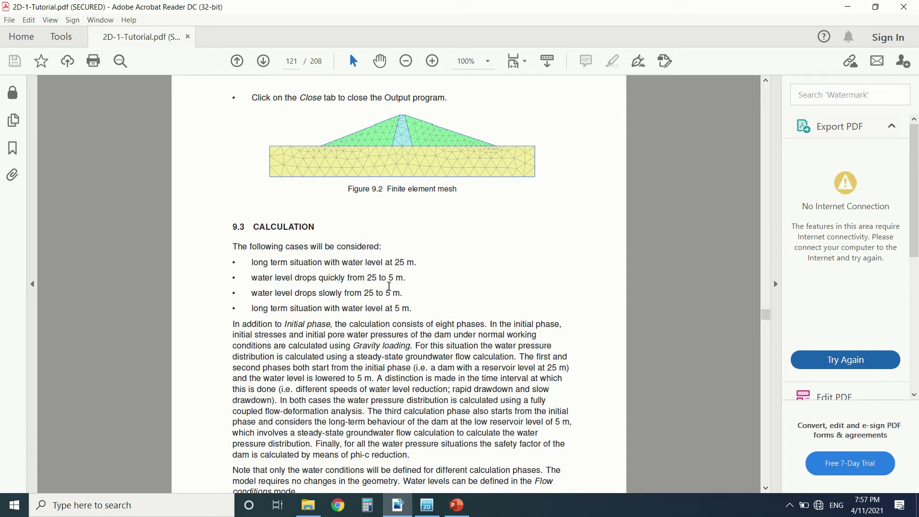
scroll(389, 286, "down", 10)
scroll(265, 213, "down", 4)
scroll(360, 266, "up", 1)
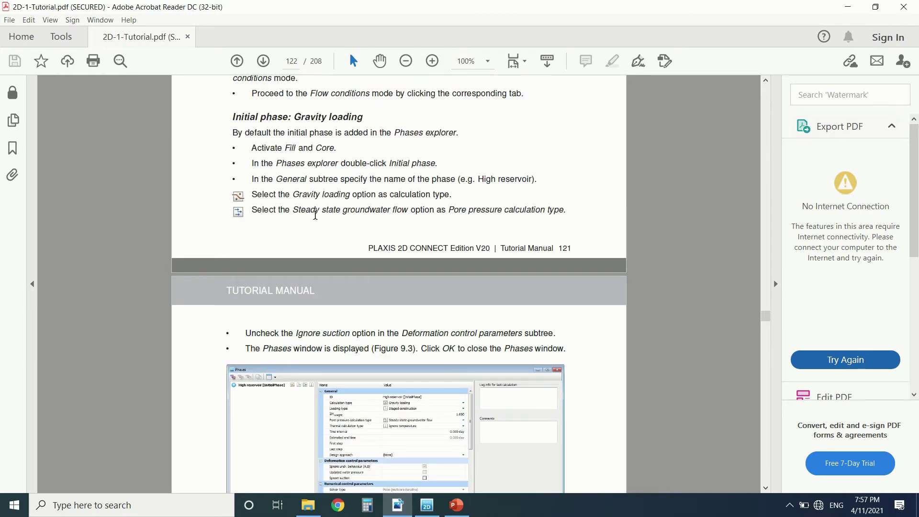
scroll(316, 214, "down", 1)
Back in PLAXIS 2D, examine the calculation type options of the High reservoir initial phase and the Rapid drawdown phase
left_click(427, 505)
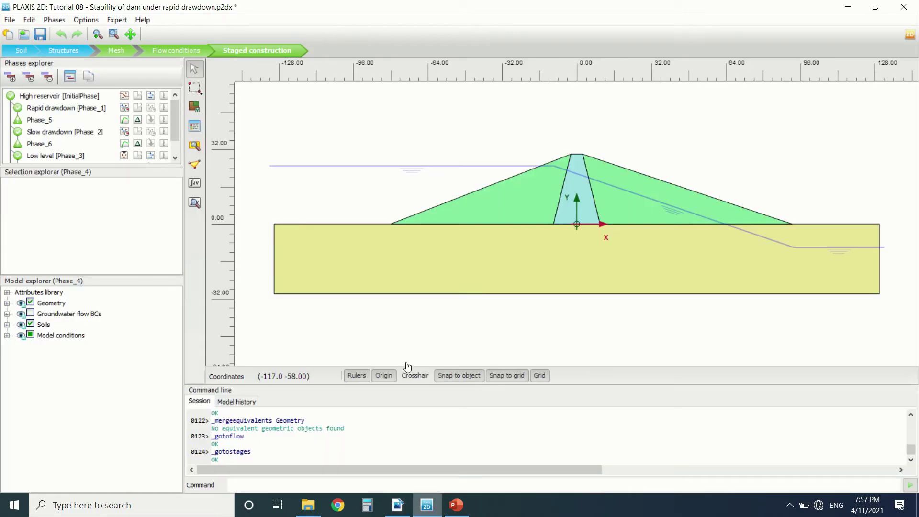
double_click(75, 106)
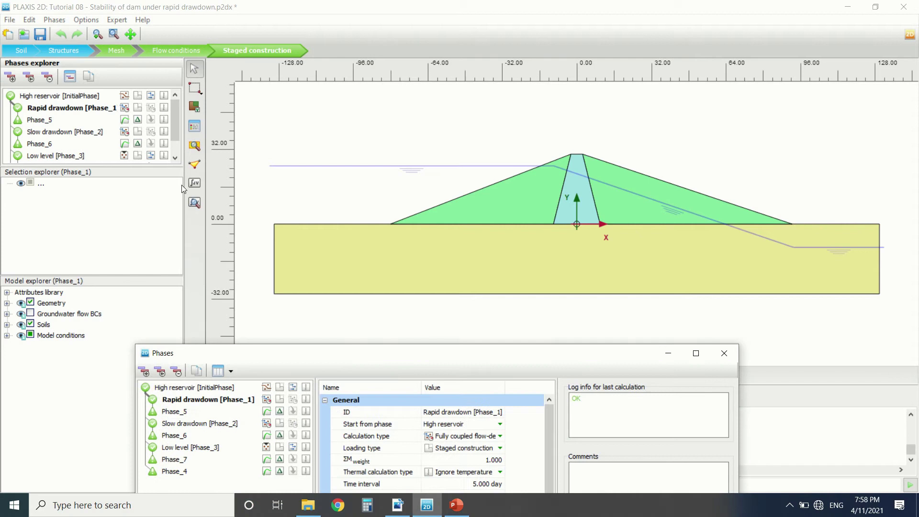
left_click_drag(463, 353, 475, 110)
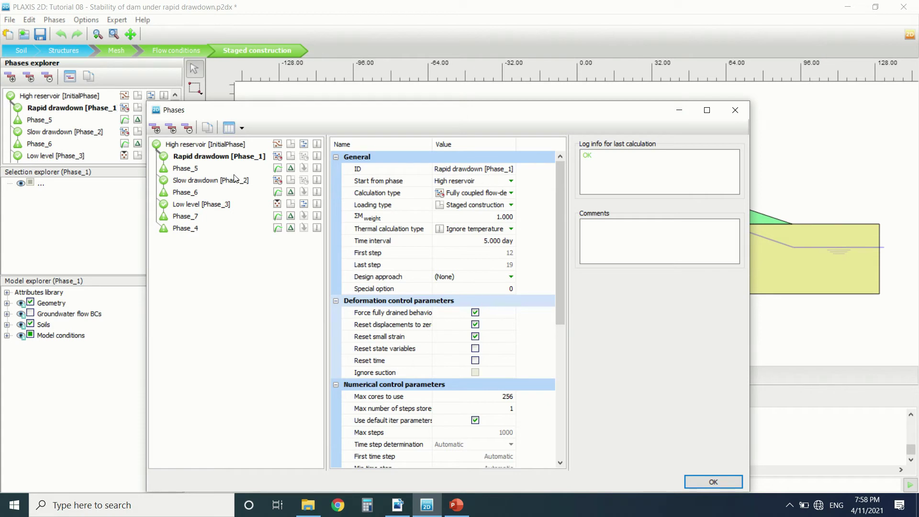
left_click(187, 144)
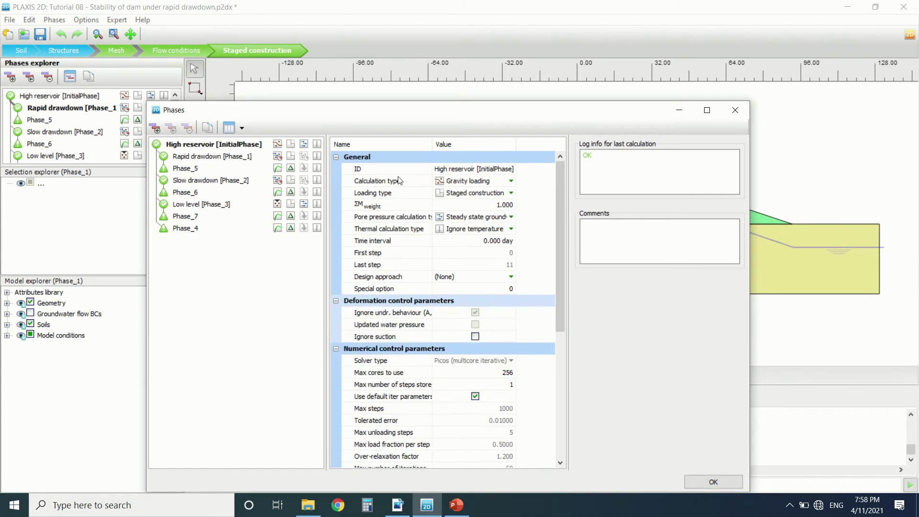
left_click(486, 184)
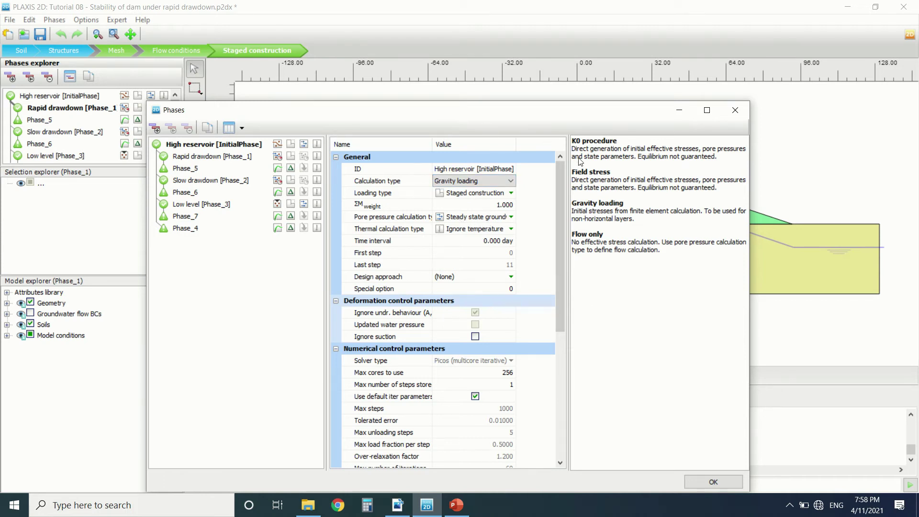
left_click(734, 111)
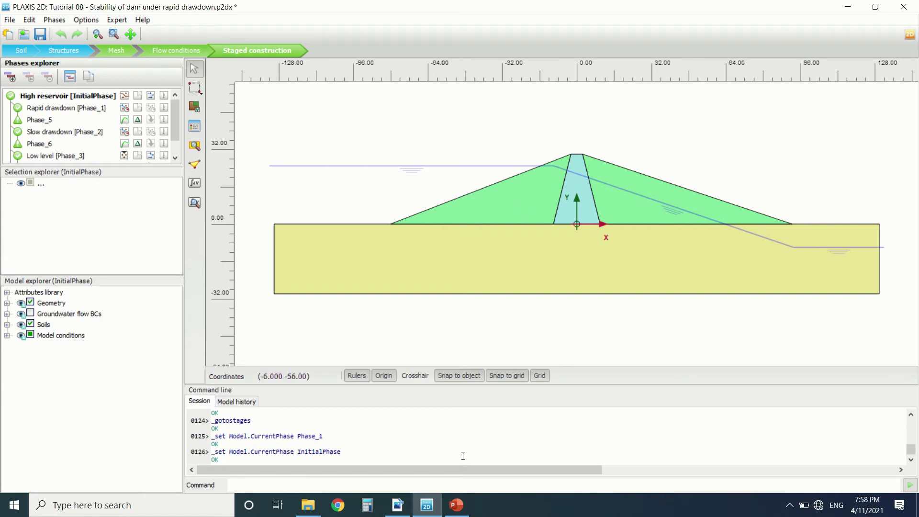
double_click(93, 109)
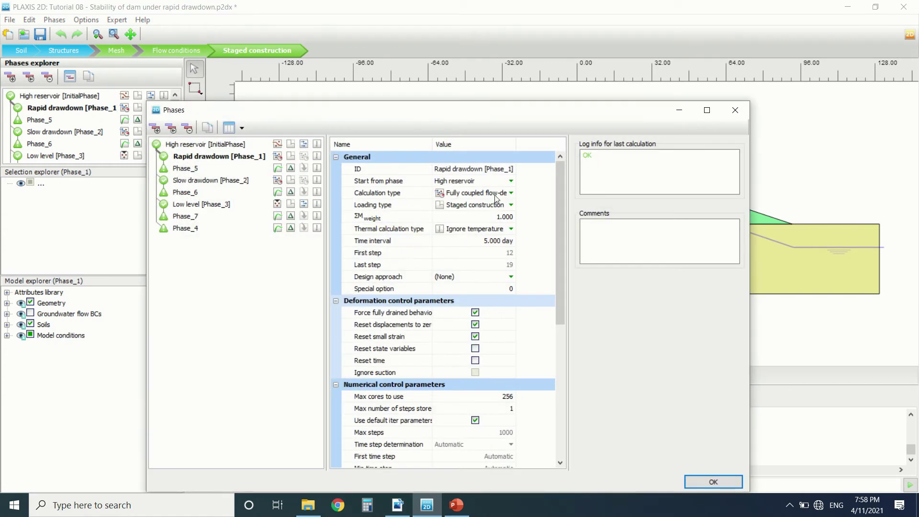
left_click(495, 195)
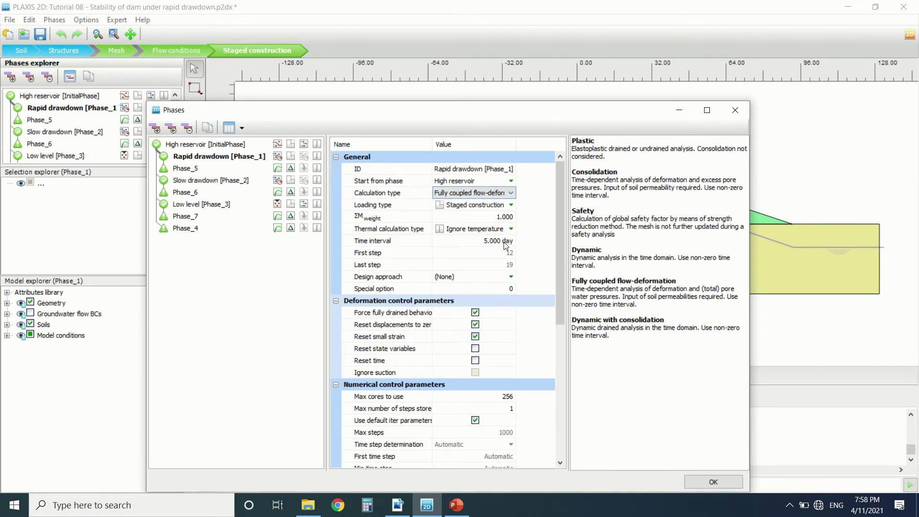
Switch to the PDF manual and read how to define the high reservoir water level and the GroundwaterFlow boundary conditions
left_click(397, 505)
scroll(352, 309, "up", 3)
scroll(351, 308, "down", 12)
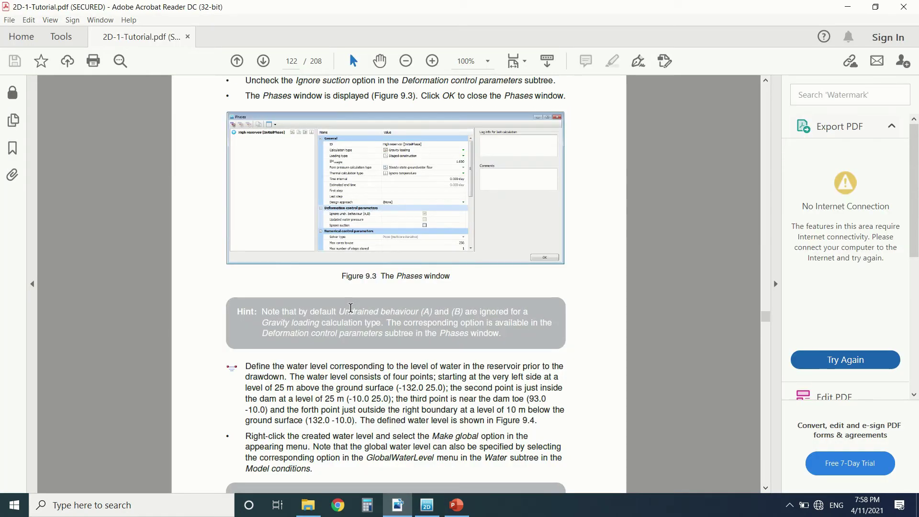
scroll(351, 308, "down", 12)
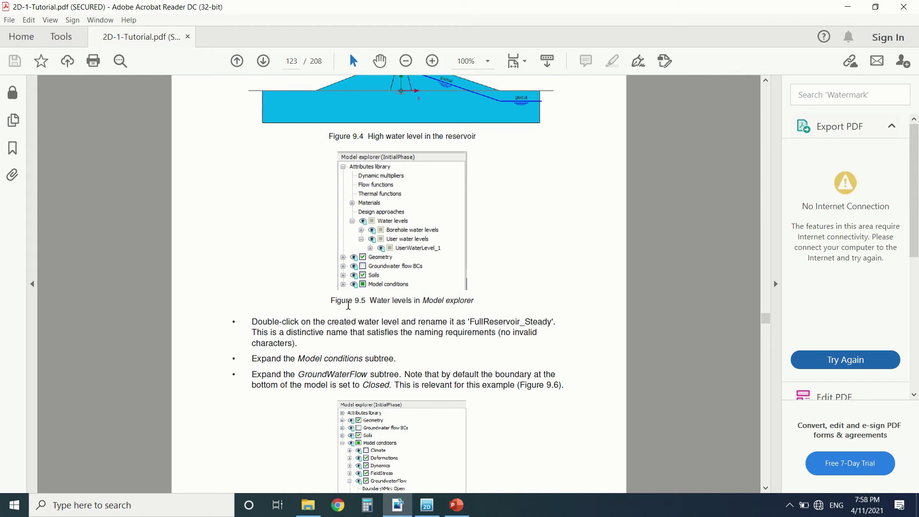
scroll(349, 305, "down", 5)
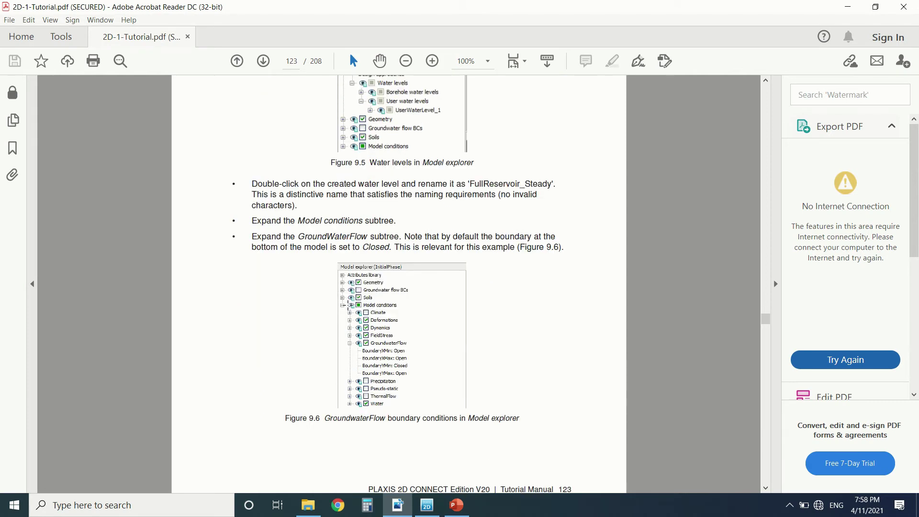
scroll(325, 222, "down", 1)
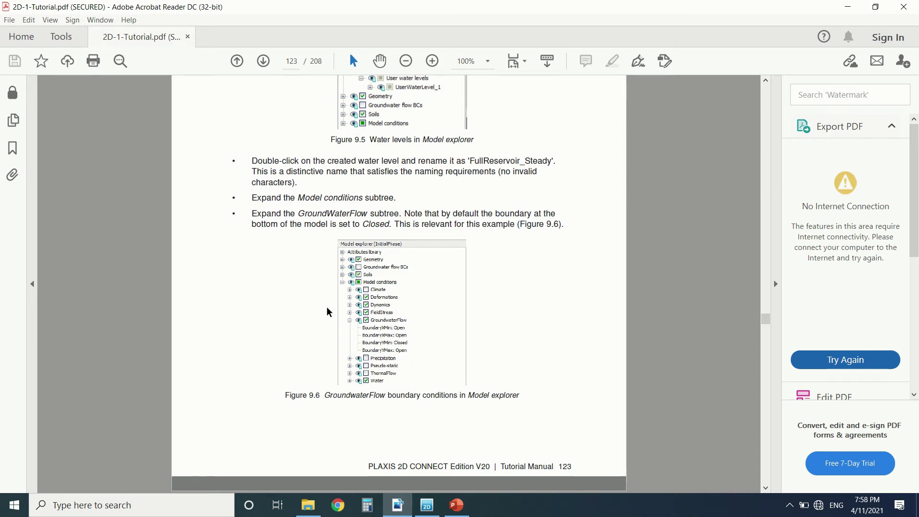
Read the manual's Phase 1: Rapid drawdown instructions on page 124, down to the flow function definition
scroll(383, 297, "down", 16)
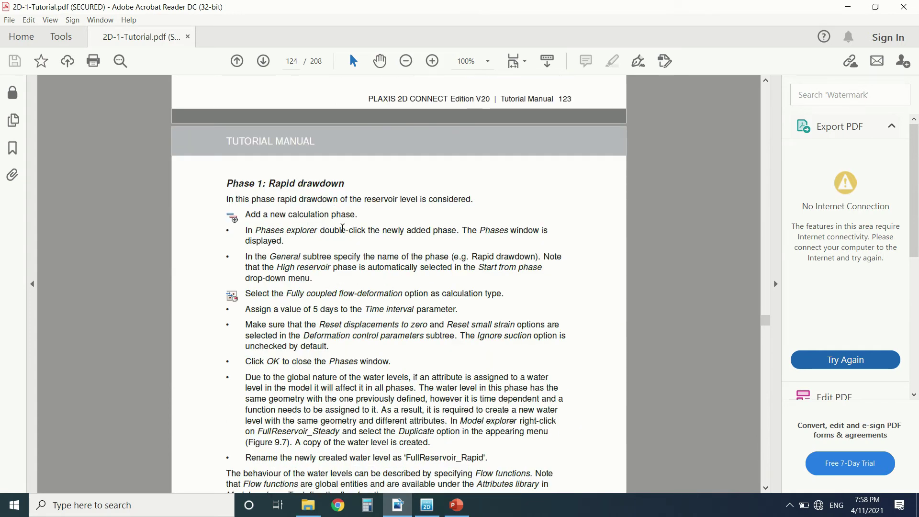
scroll(343, 229, "down", 2)
scroll(328, 284, "down", 1)
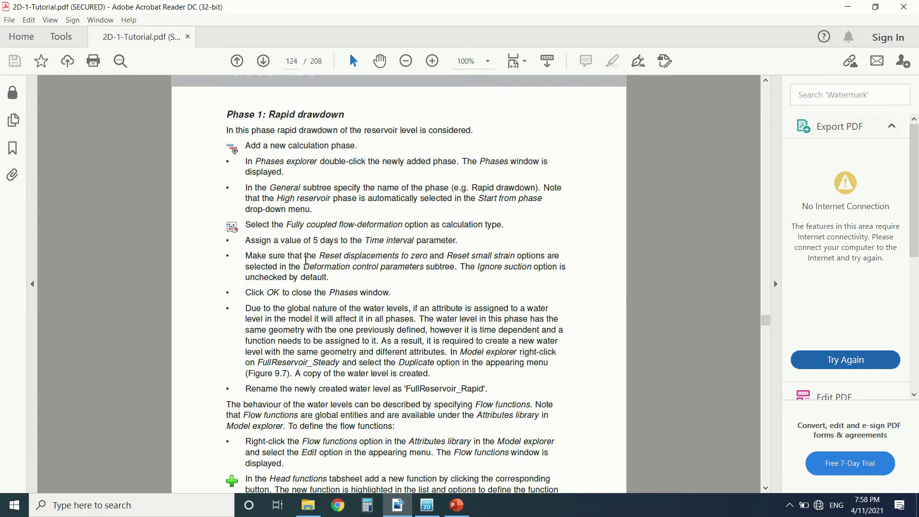
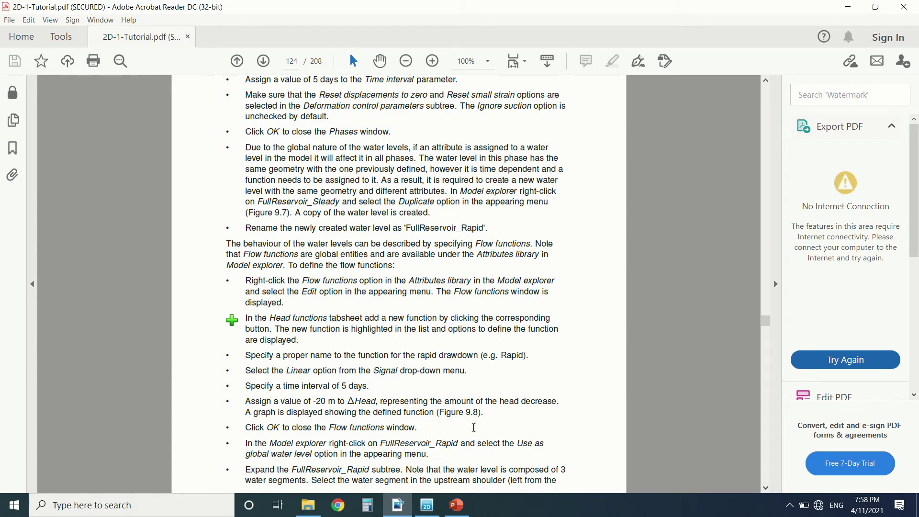
Switch to PLAXIS 2D and examine the deformation and numerical settings of the Rapid drawdown phase and the general settings of Phase_5
left_click(428, 505)
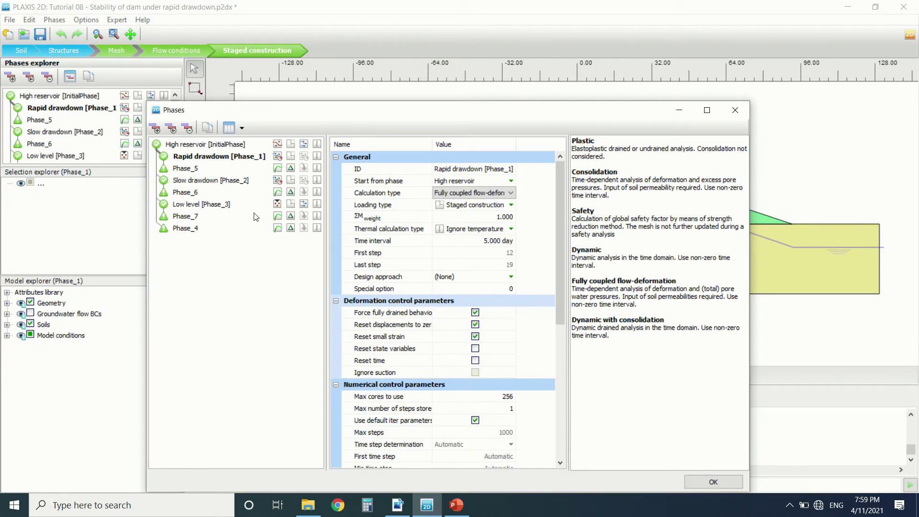
scroll(290, 237, "down", 4)
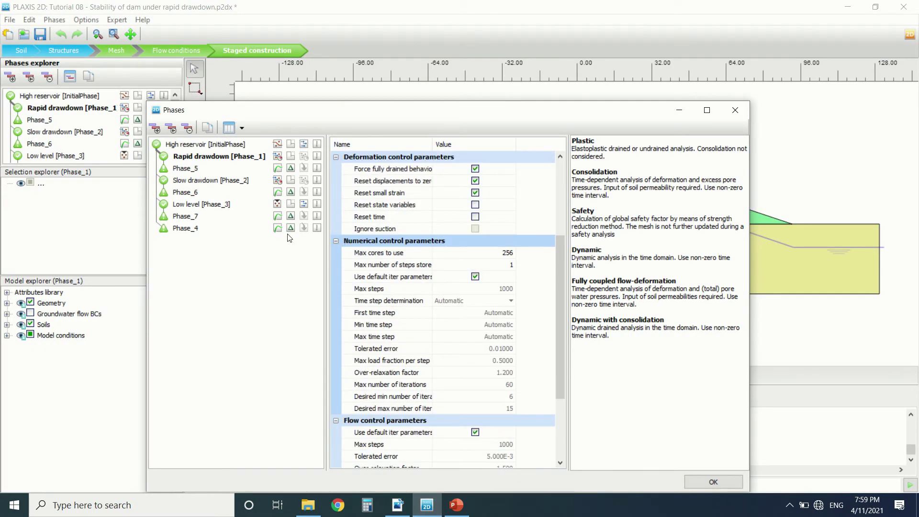
left_click(179, 168)
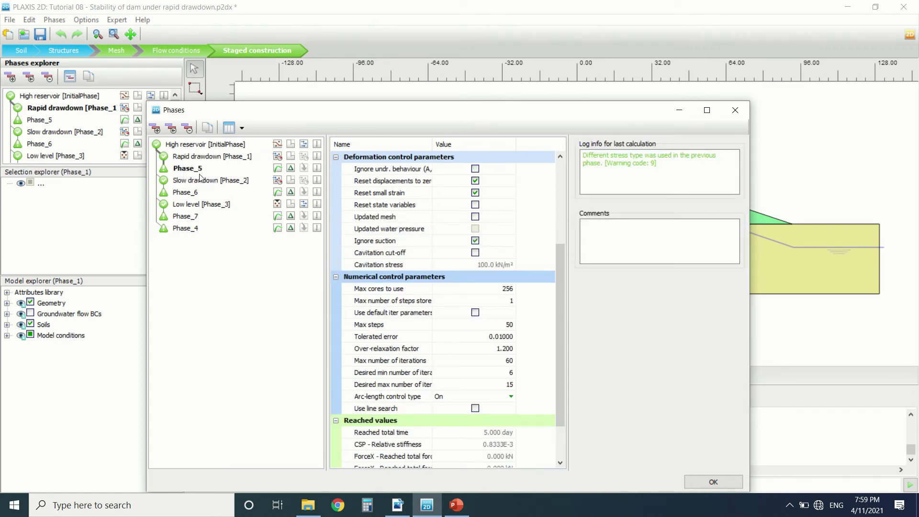
scroll(347, 218, "up", 4)
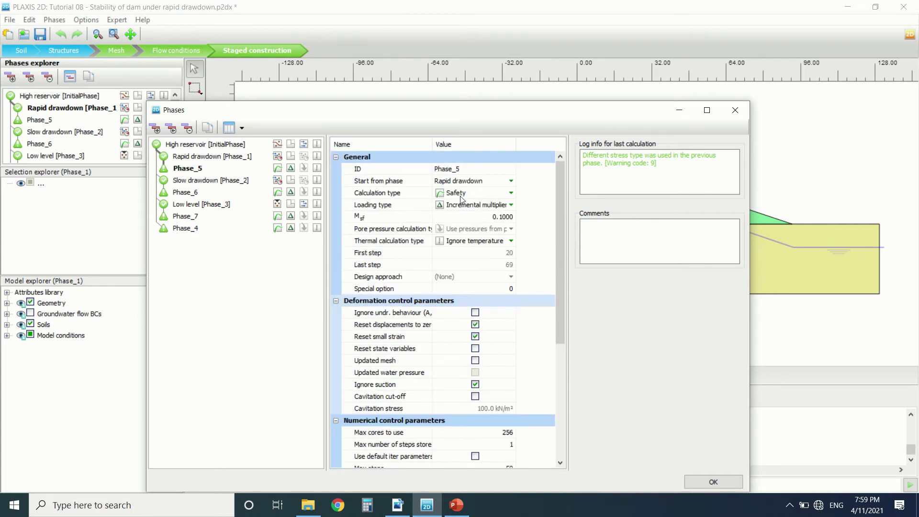
Compare the settings of the Rapid drawdown and Slow drawdown phases, and review the Low level phase, Phase_7 and Phase_4
key("Down")
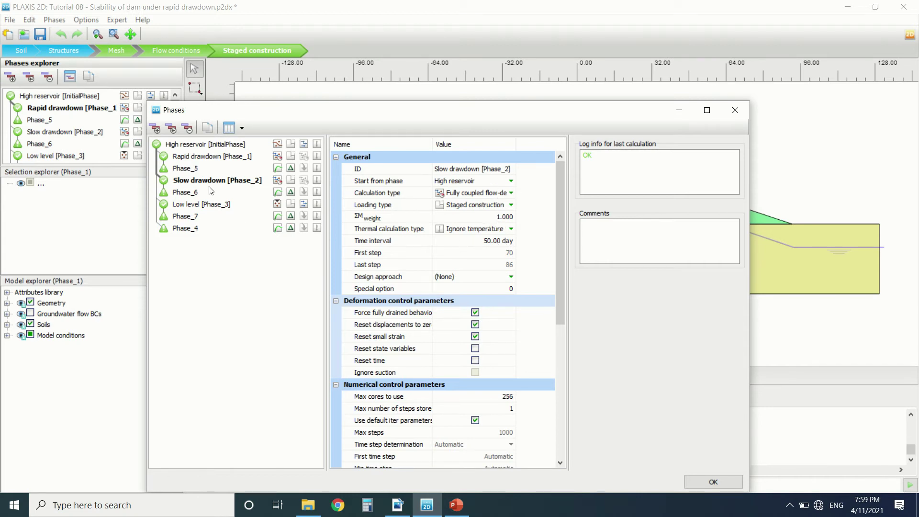
left_click(197, 158)
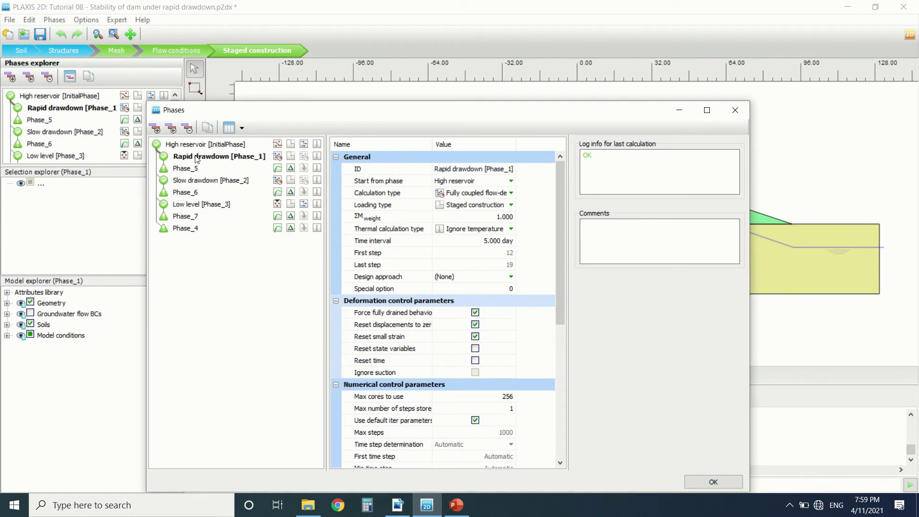
left_click(219, 181)
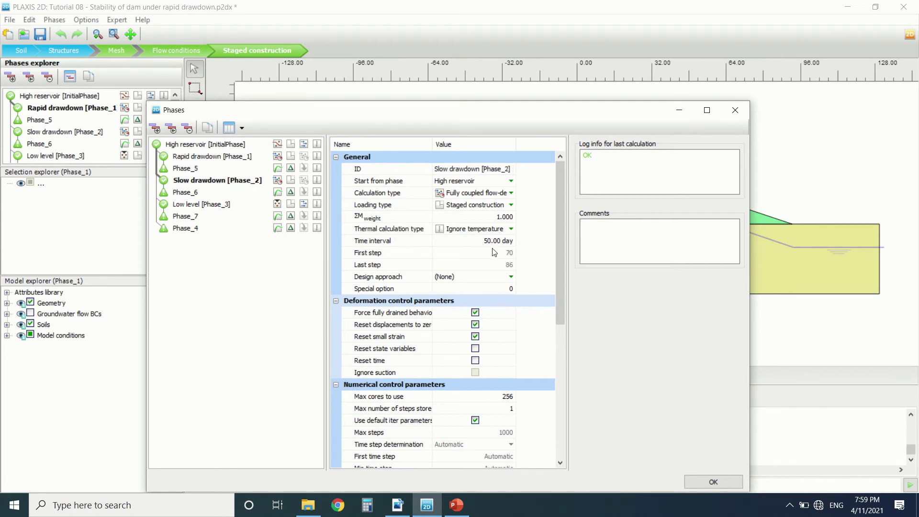
left_click(222, 206)
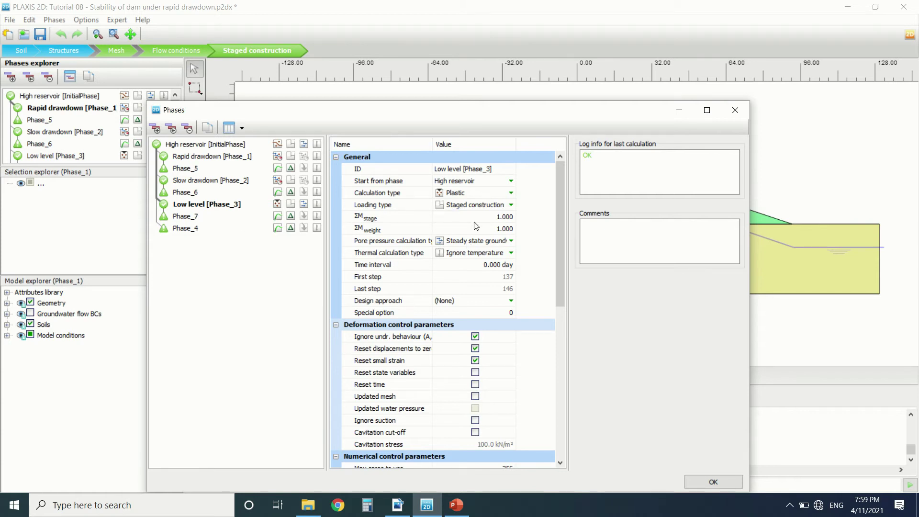
left_click(198, 221)
left_click(196, 229)
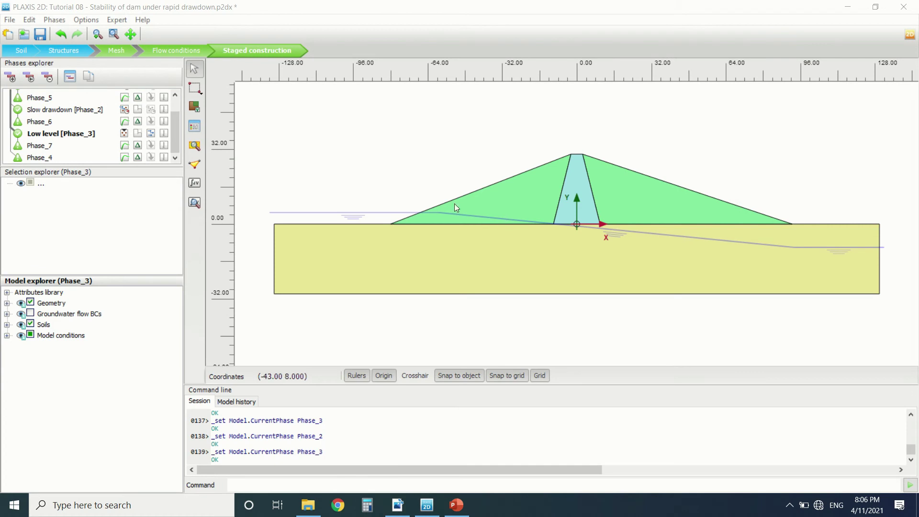
Switch to the PDF manual, maximize it and read how to define the flow functions for the rapid drawdown
left_click(398, 504)
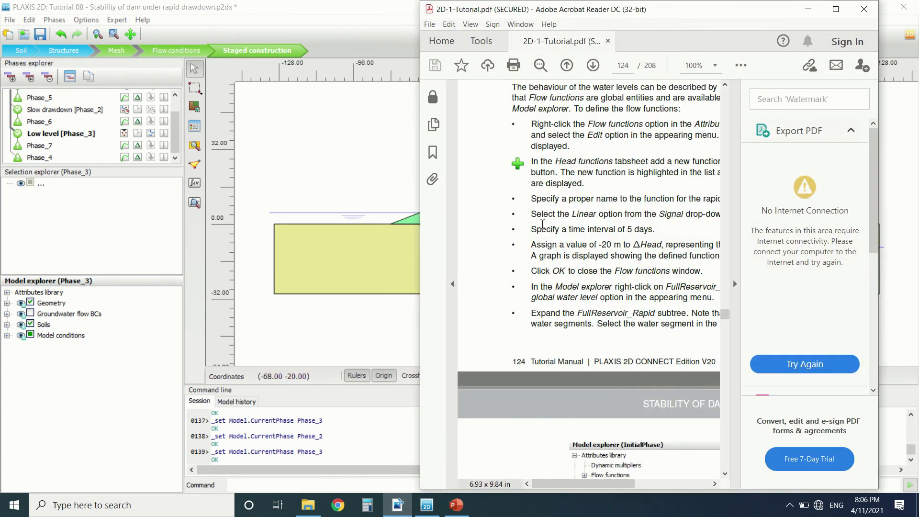
left_click(836, 9)
scroll(302, 222, "up", 2)
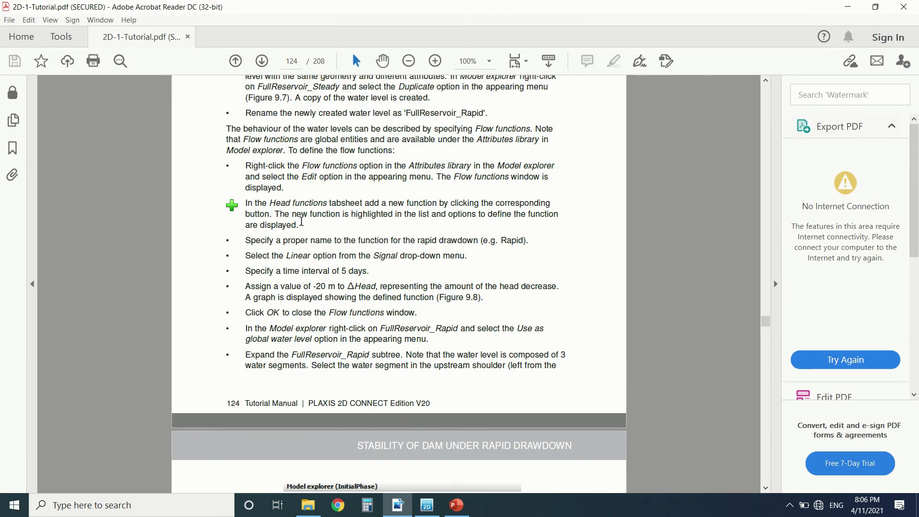
scroll(283, 205, "up", 1)
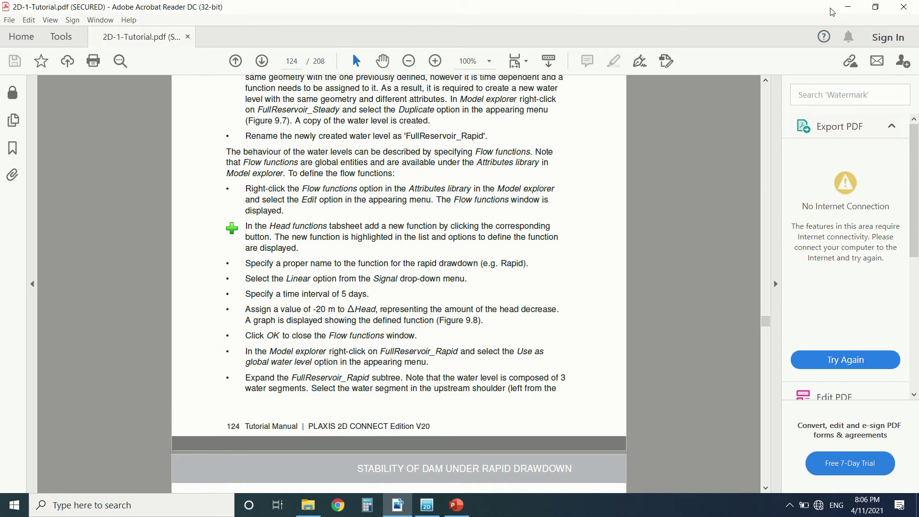
Back in PLAXIS 2D, open the Flow functions for editing and compare the Rapid and slow head functions, then close them
left_click(847, 8)
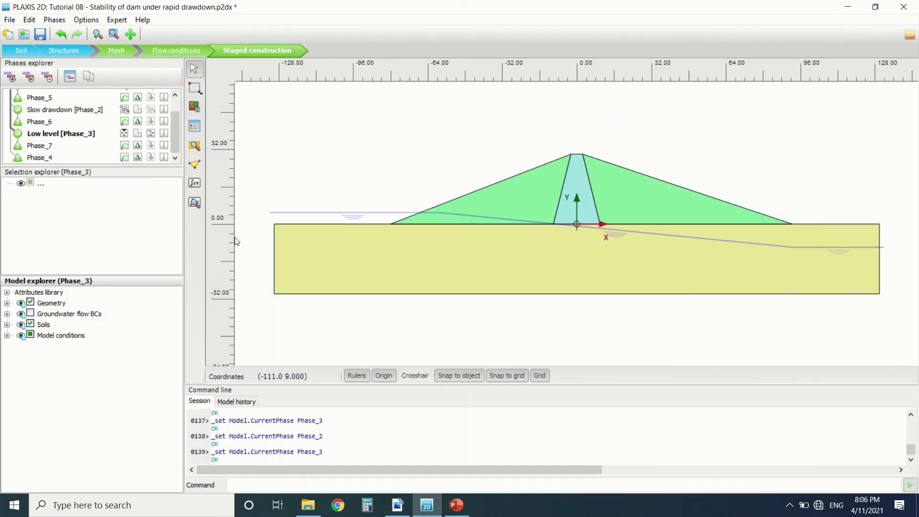
left_click(7, 293)
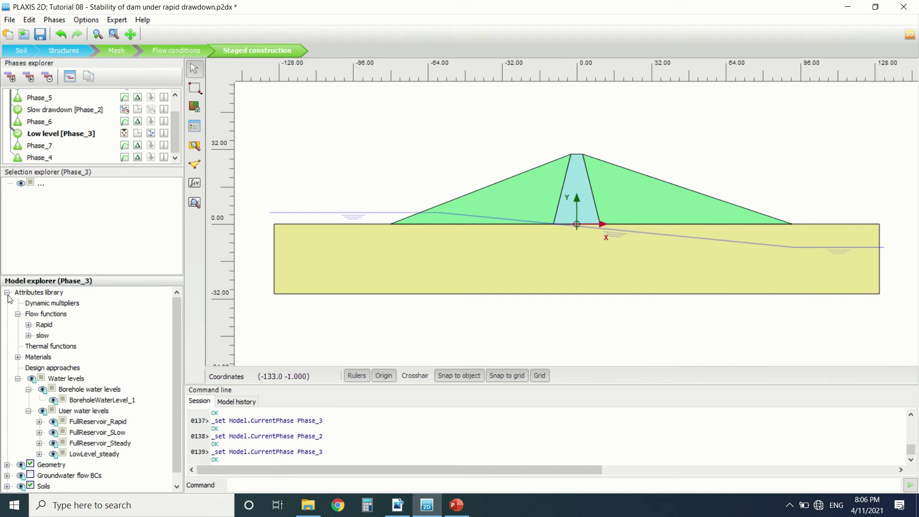
right_click(25, 316)
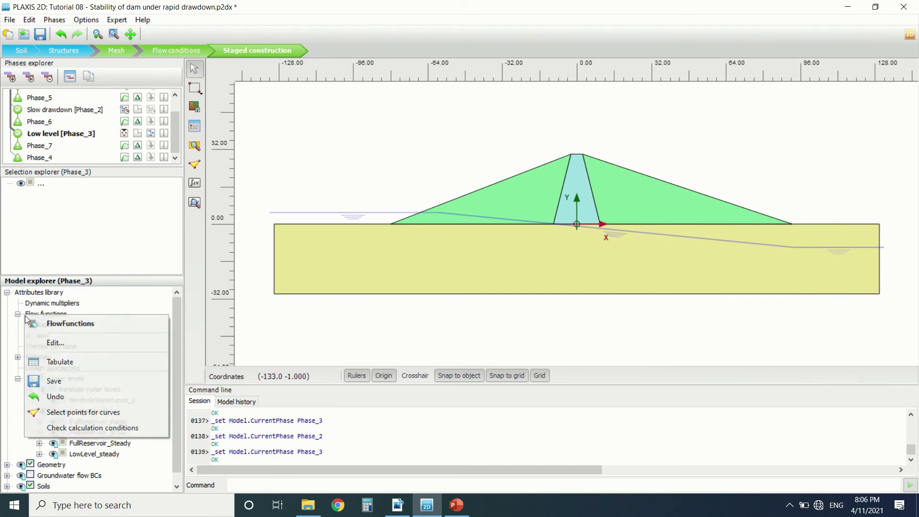
left_click(48, 343)
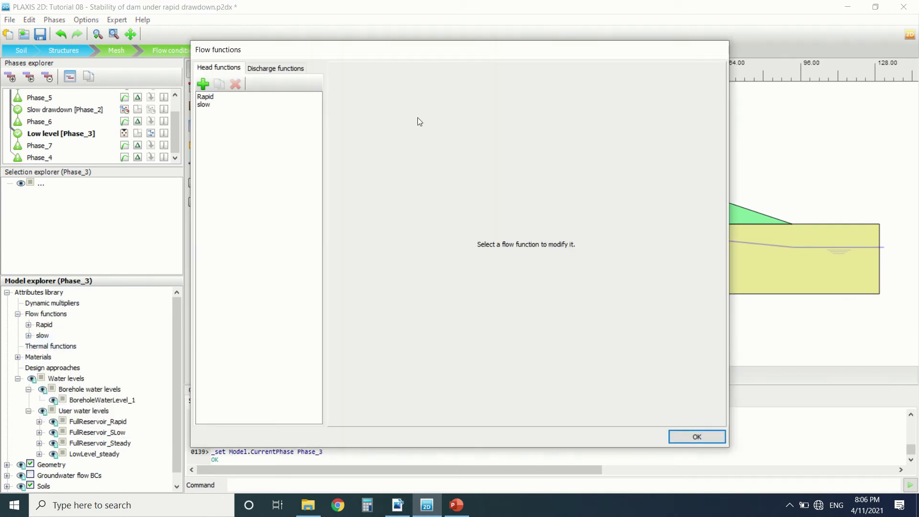
left_click(206, 96)
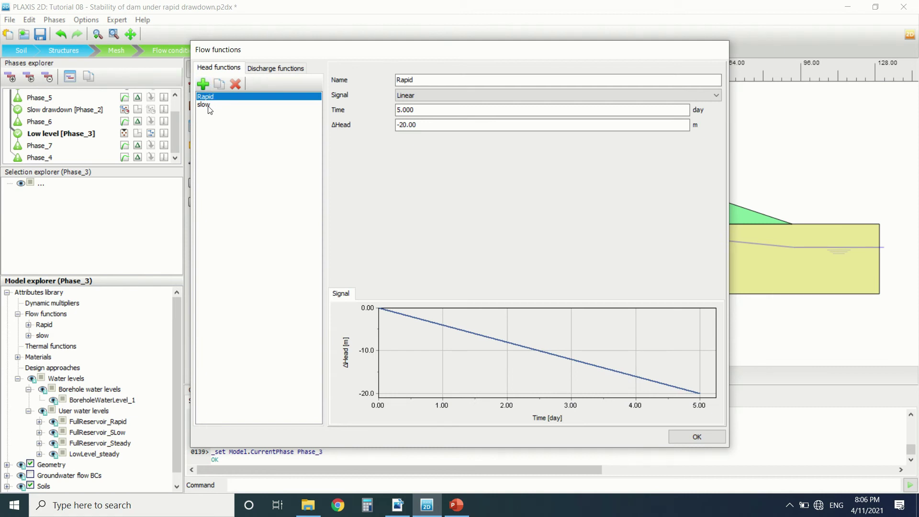
left_click(206, 105)
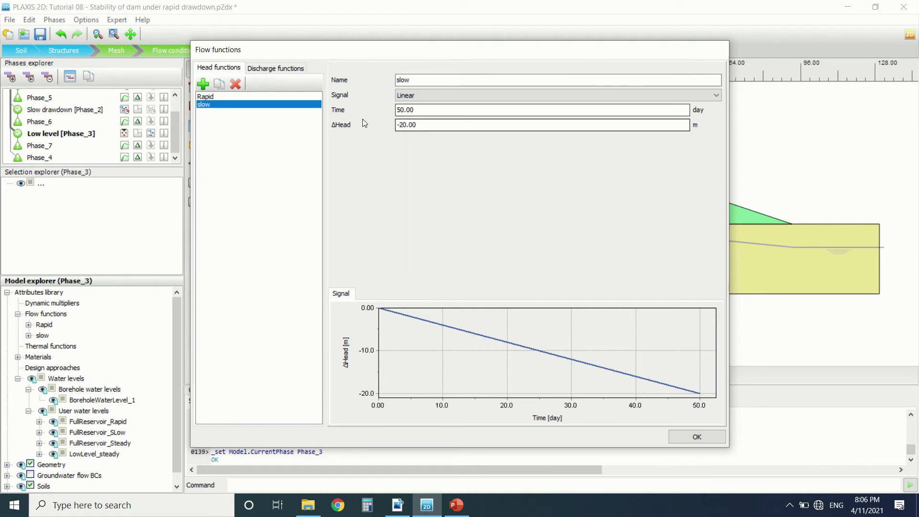
left_click(268, 96)
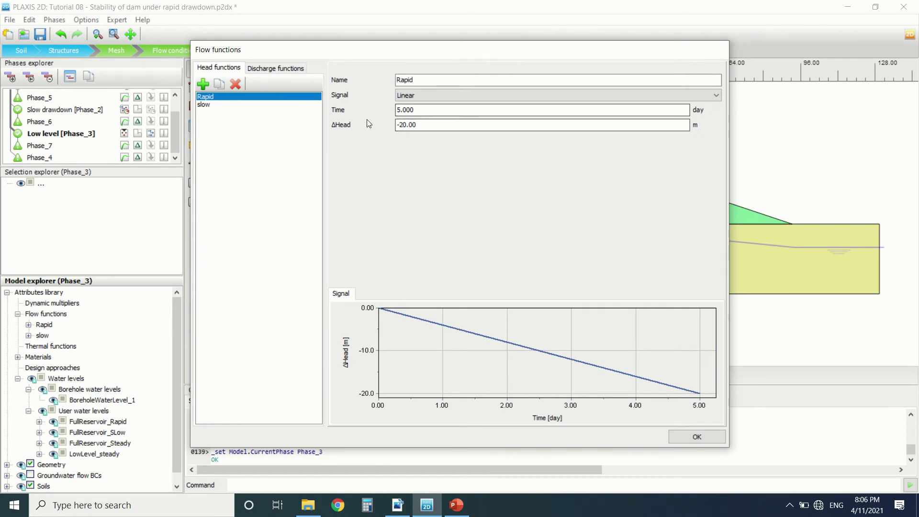
left_click(682, 435)
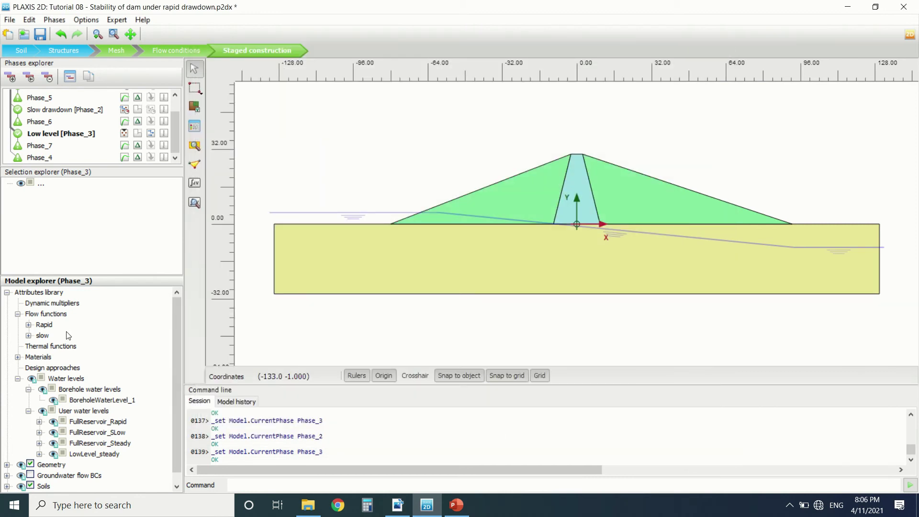
Examine the user water levels FullReservoir_Rapid and FullReservoir_SLow and where each offers the Use as global water level option
scroll(69, 336, "down", 1)
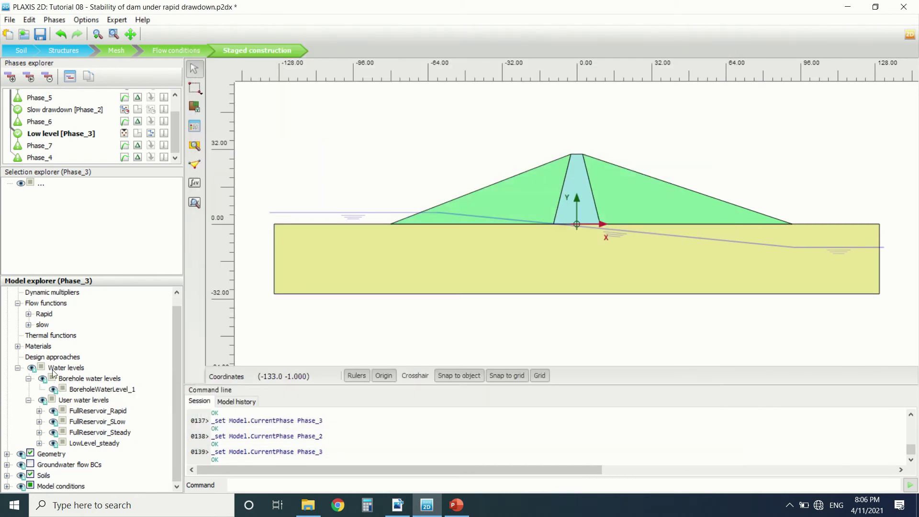
left_click(61, 370)
left_click(102, 411)
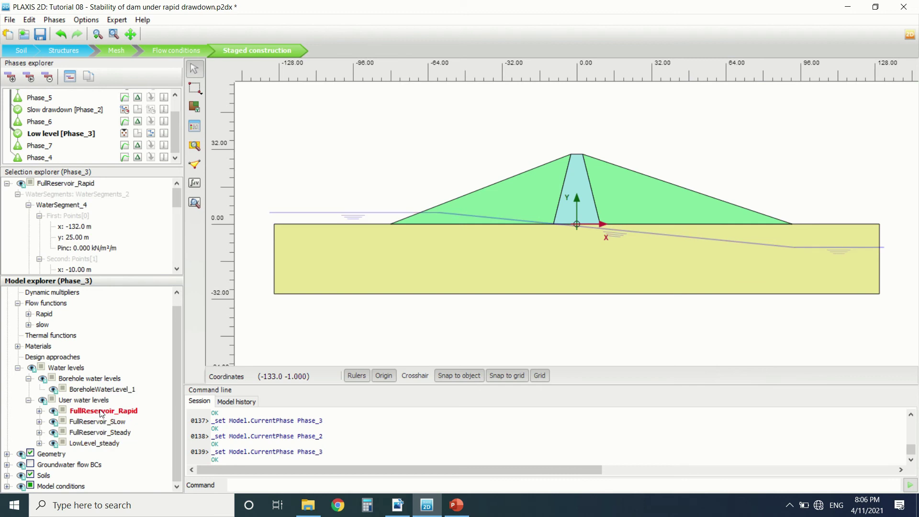
right_click(102, 412)
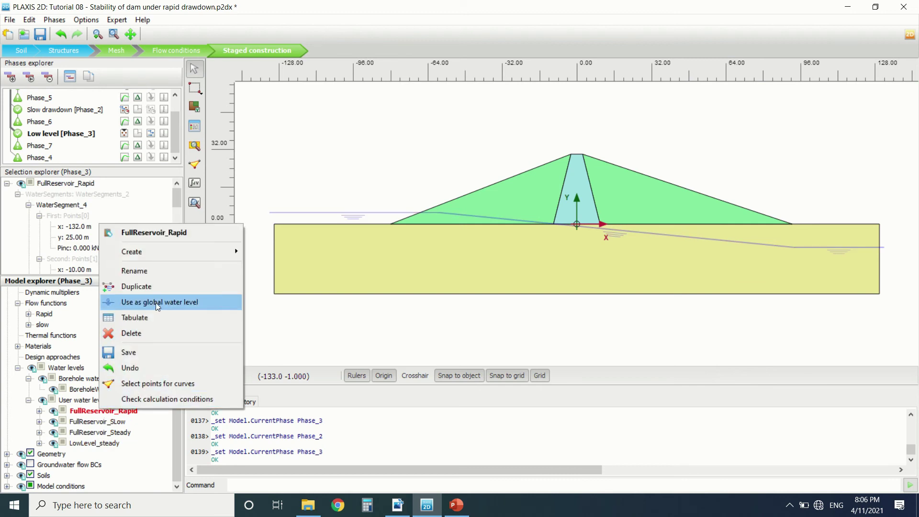
left_click(111, 422)
right_click(111, 421)
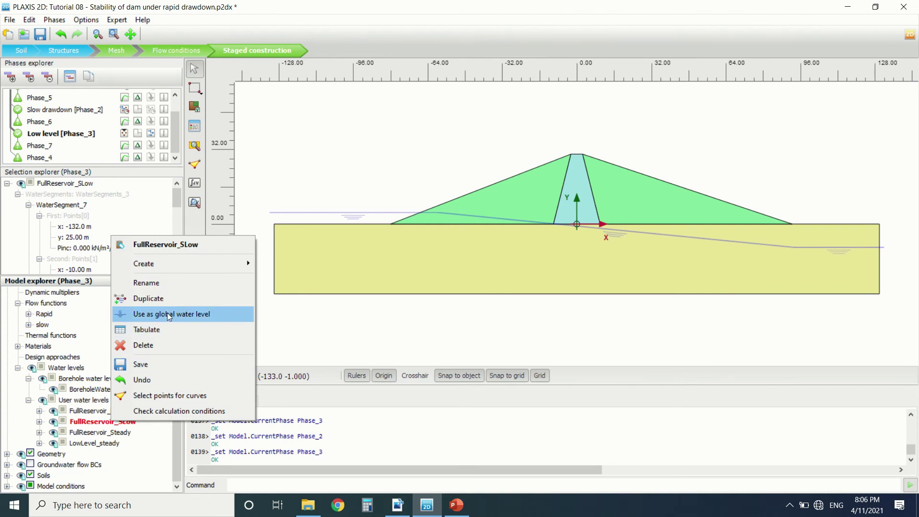
left_click(252, 158)
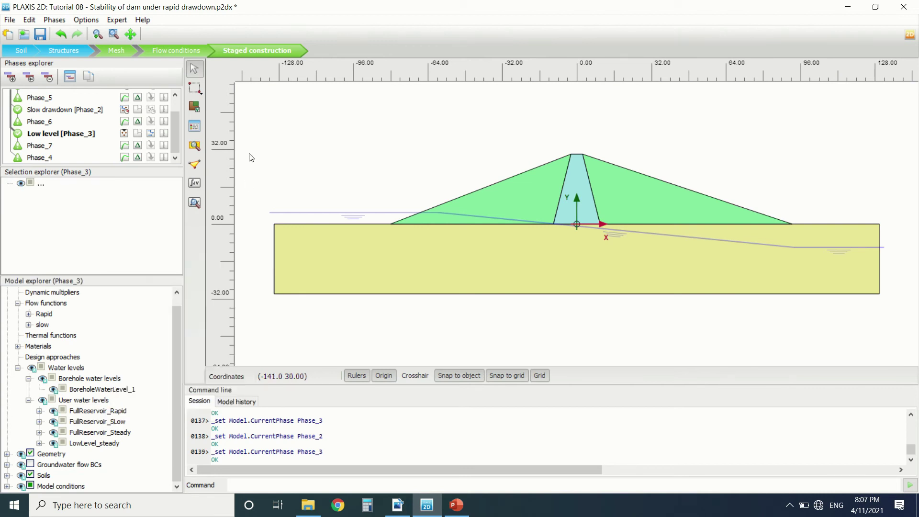
Open the Low level phase results in PLAXIS 2D Output and display the total displacements |u|
left_click(195, 204)
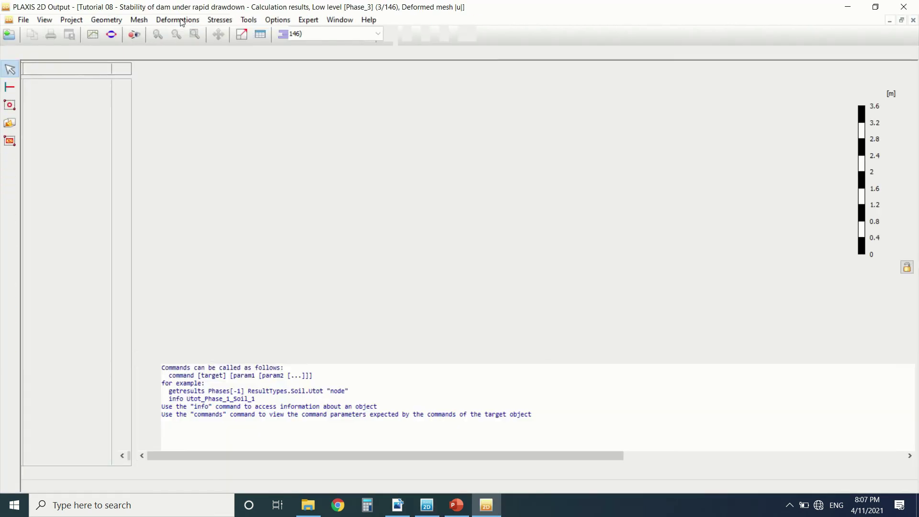
left_click(191, 23)
mouse_move(265, 56)
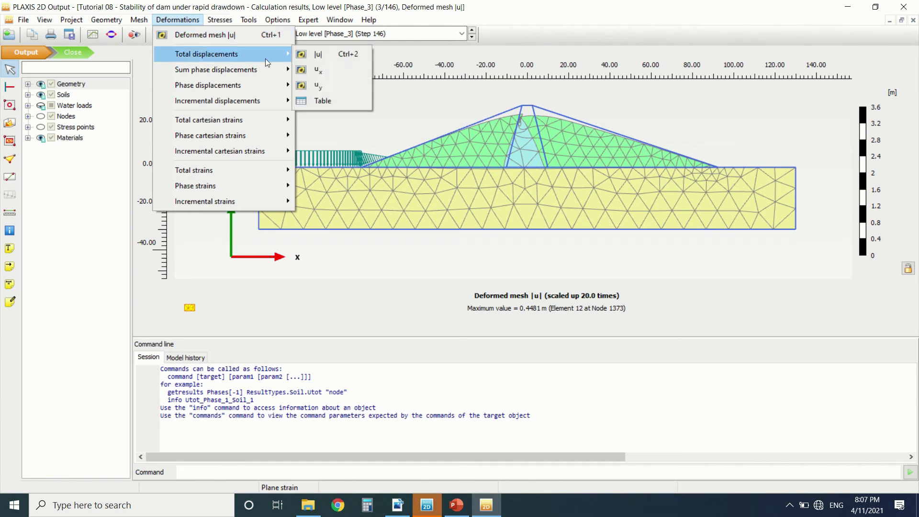
left_click(314, 55)
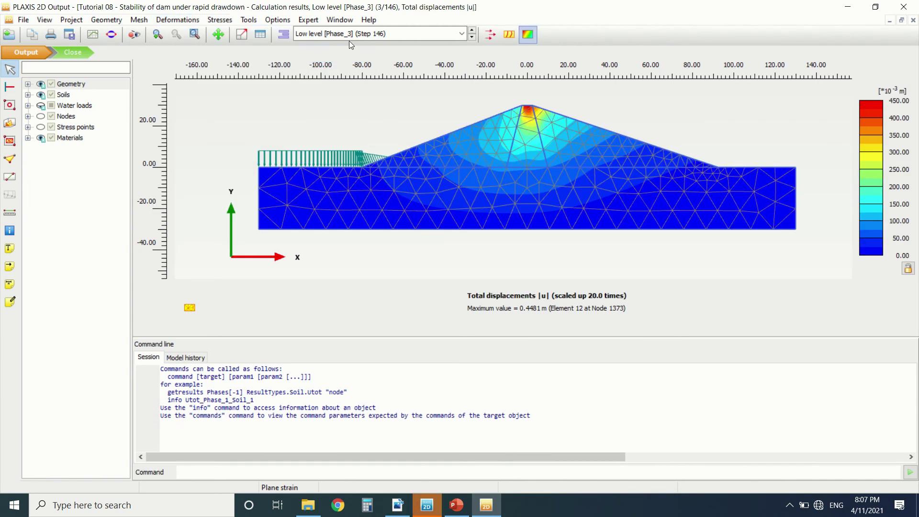
Compare the total displacements of the High reservoir initial phase and the Rapid drawdown phase, finishing on High reservoir
left_click(402, 36)
left_click(389, 48)
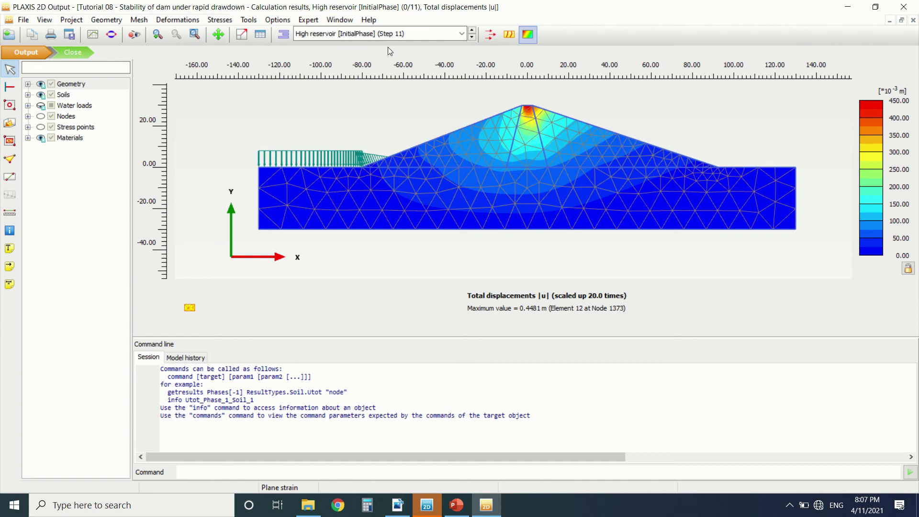
scroll(575, 110, "up", 2)
scroll(487, 125, "down", 2)
left_click(401, 34)
scroll(396, 60, "up", 1)
left_click(396, 59)
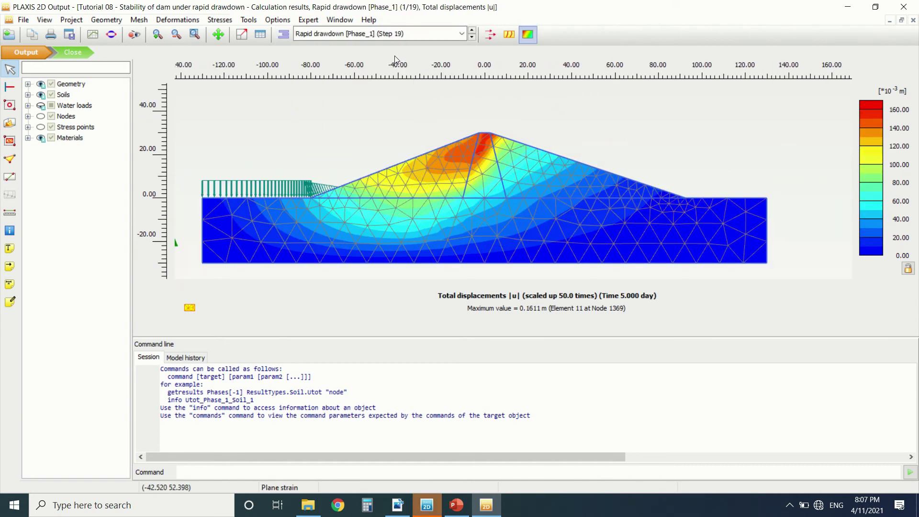
scroll(450, 162, "down", 1)
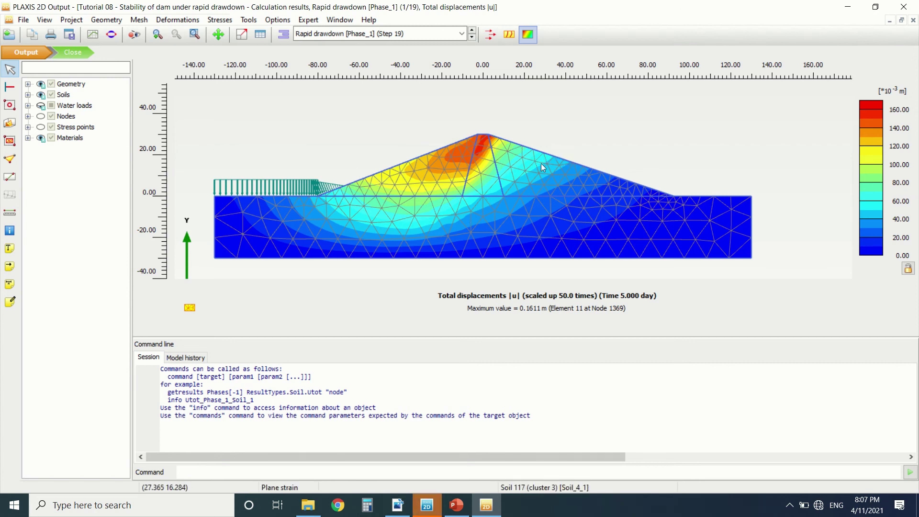
left_click(434, 37)
left_click(362, 48)
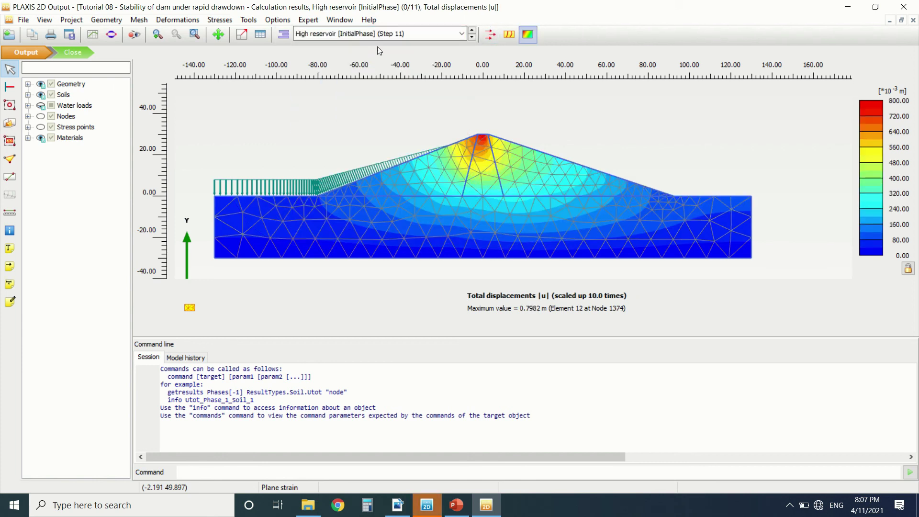
Compare the total displacements of the Rapid drawdown and Slow drawdown phases, finishing on Slow drawdown
left_click(378, 35)
left_click(380, 56)
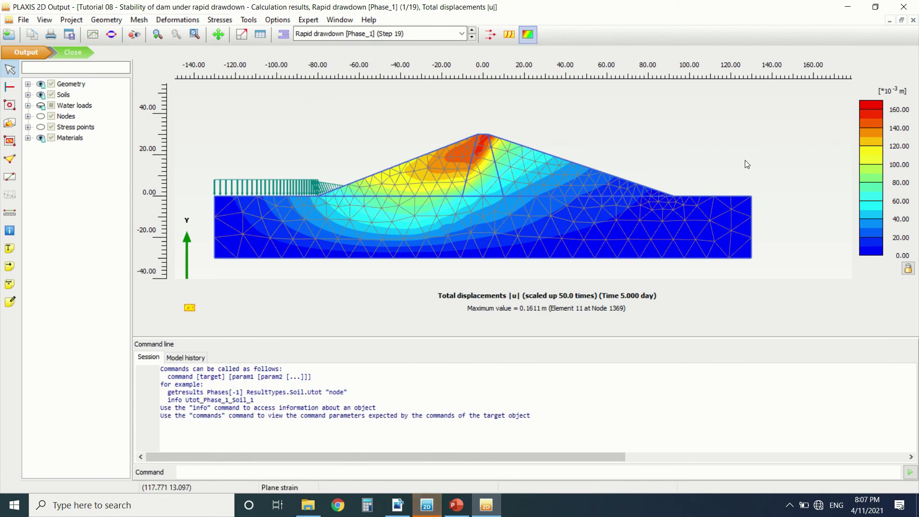
left_click(413, 36)
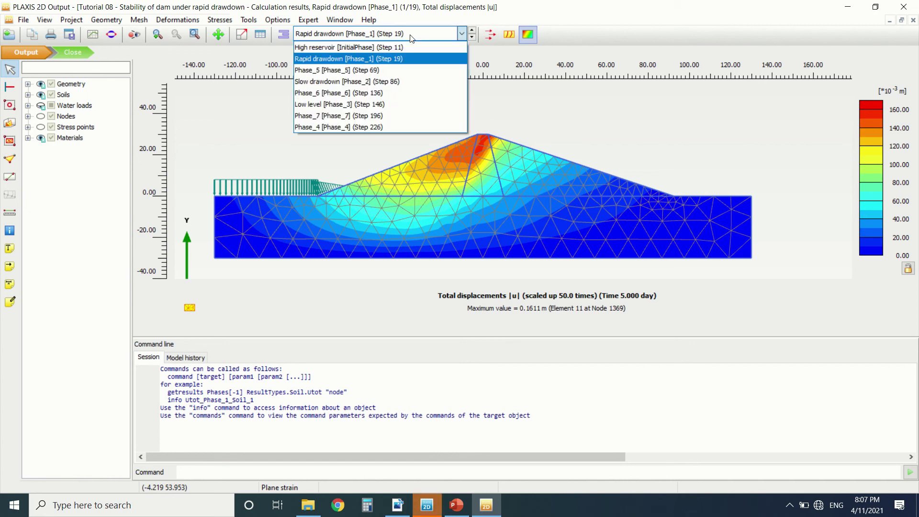
left_click(390, 85)
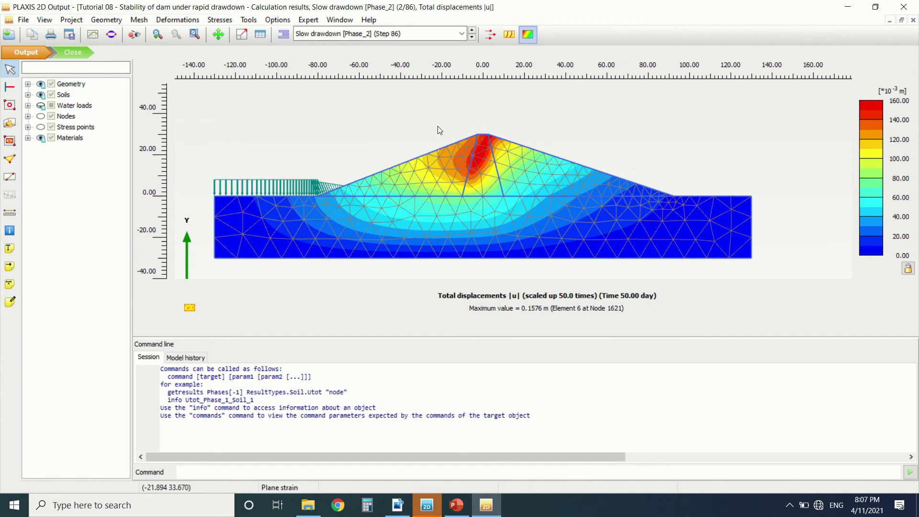
Start a new chart in the Curves manager and plot the project's Time on the X-axis
left_click(99, 30)
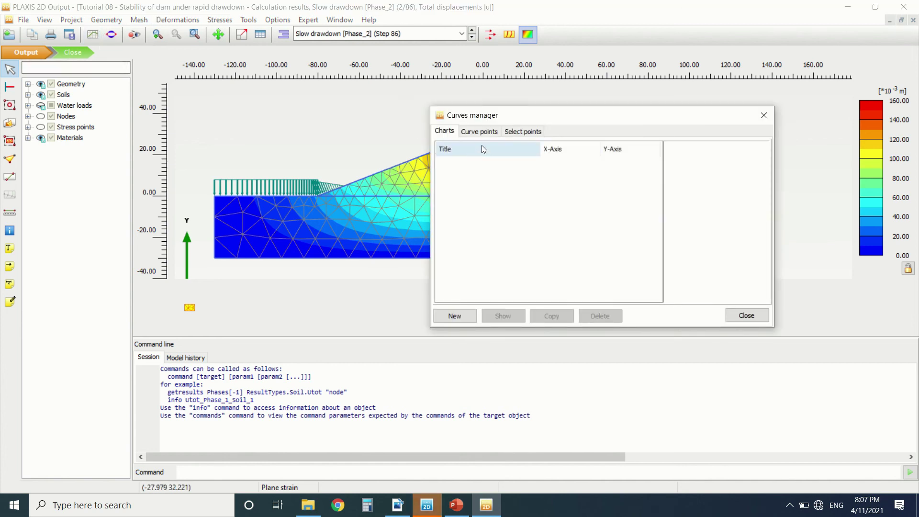
left_click(455, 316)
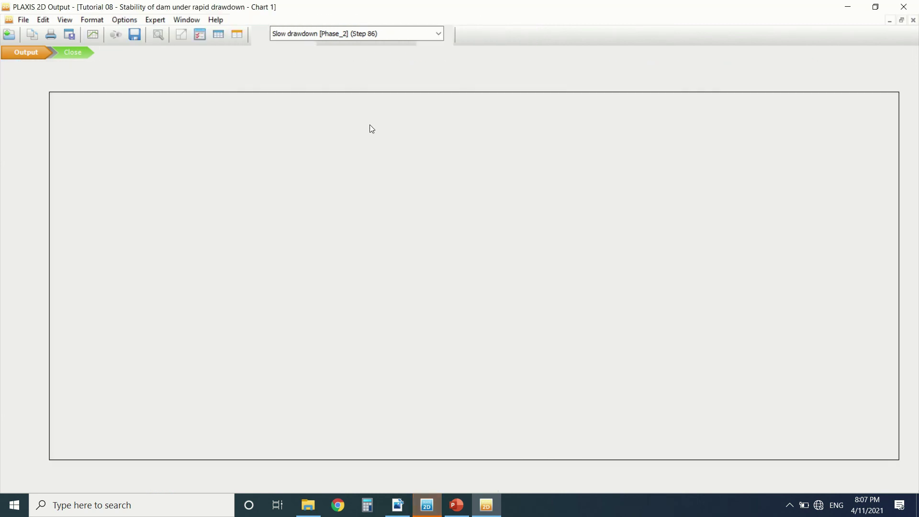
left_click(347, 150)
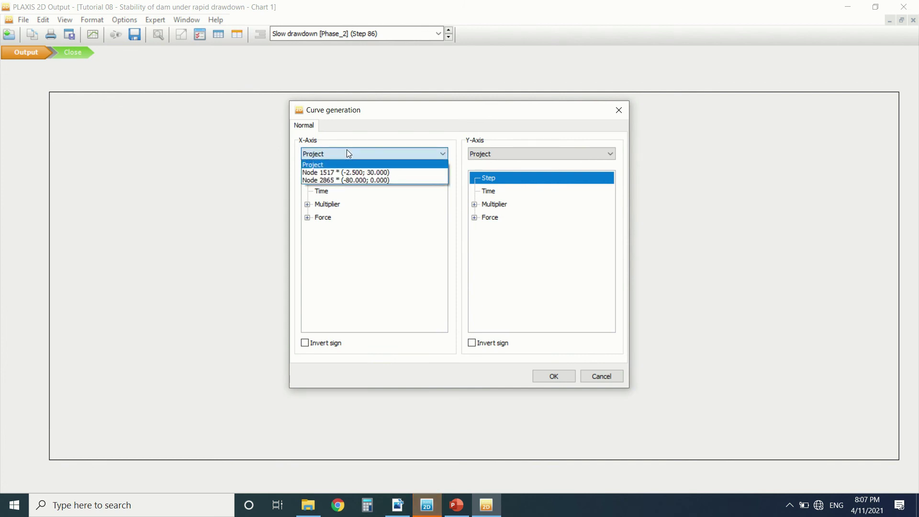
left_click(350, 156)
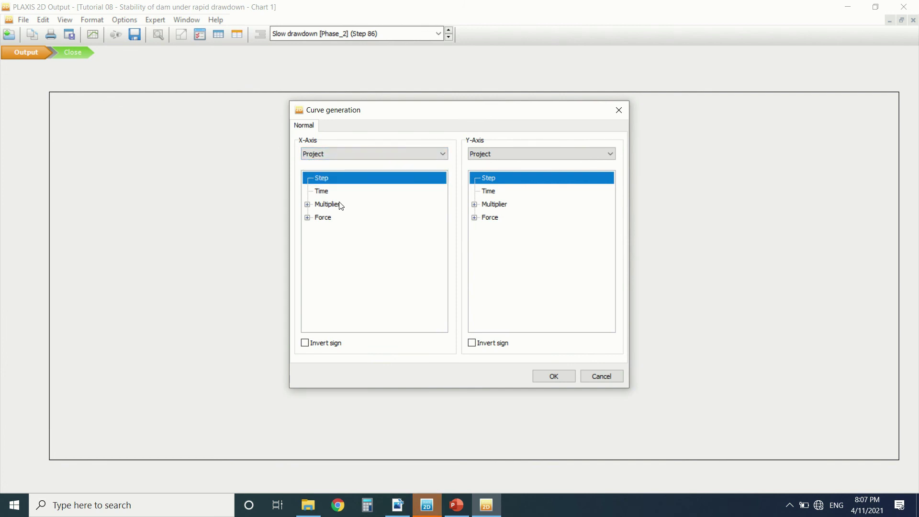
left_click(310, 207)
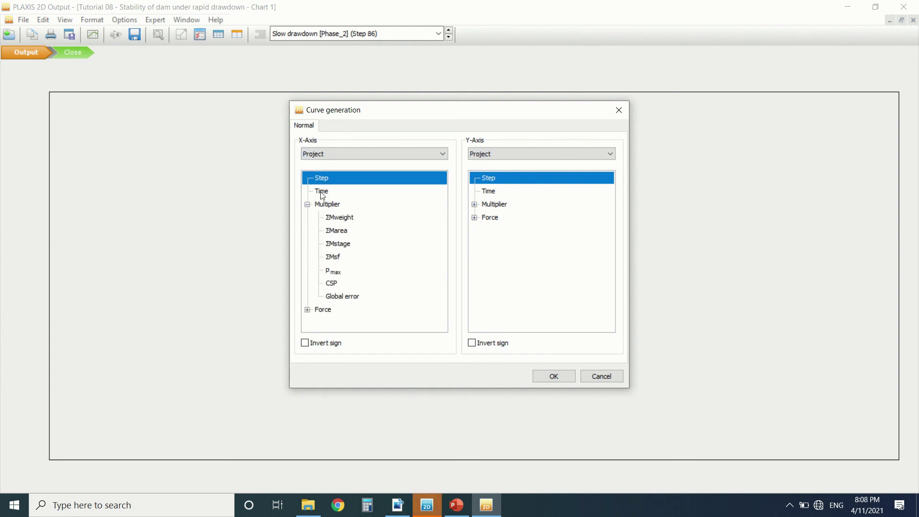
left_click(320, 191)
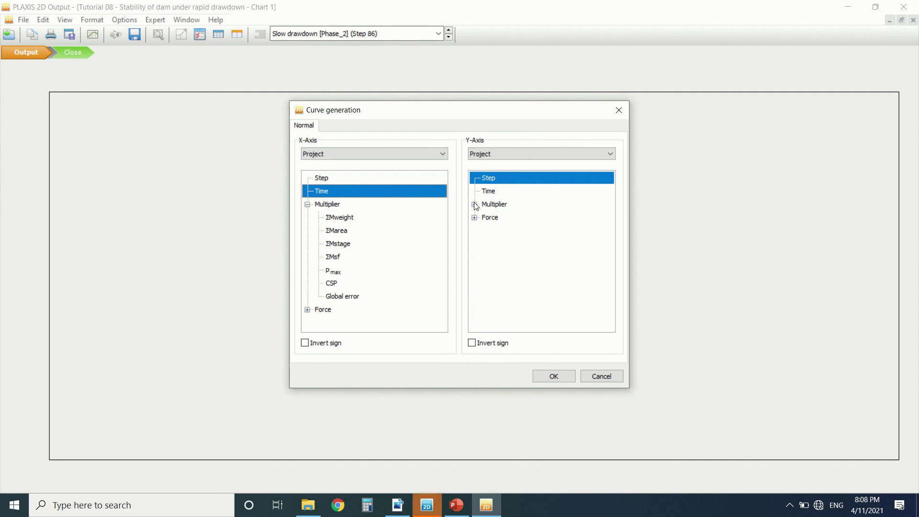
Keep Project as the Y-axis source and expand its Multiplier quantities
left_click(505, 155)
left_click(507, 161)
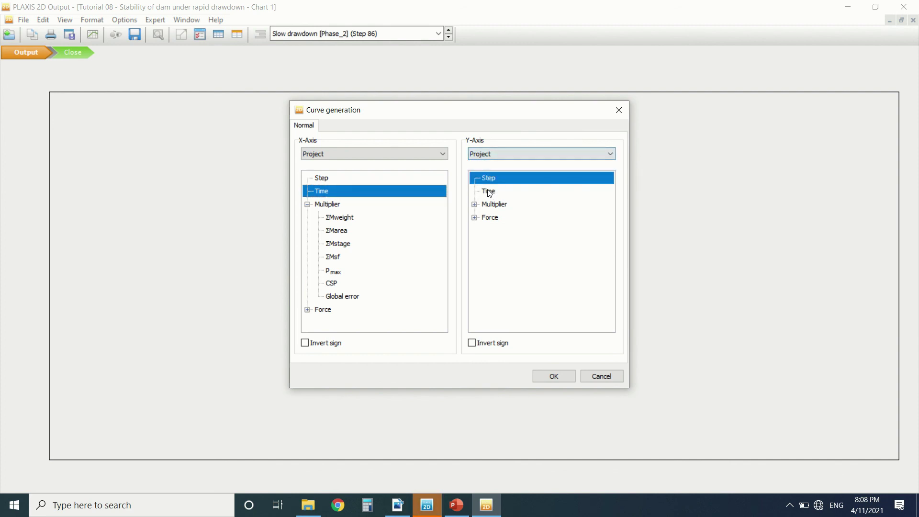
left_click(475, 204)
left_click(524, 155)
Switch to the tutorial PDF in Adobe Acrobat Reader and examine Figure 9.18, the safety factors for different situations, on page 131
left_click(405, 482)
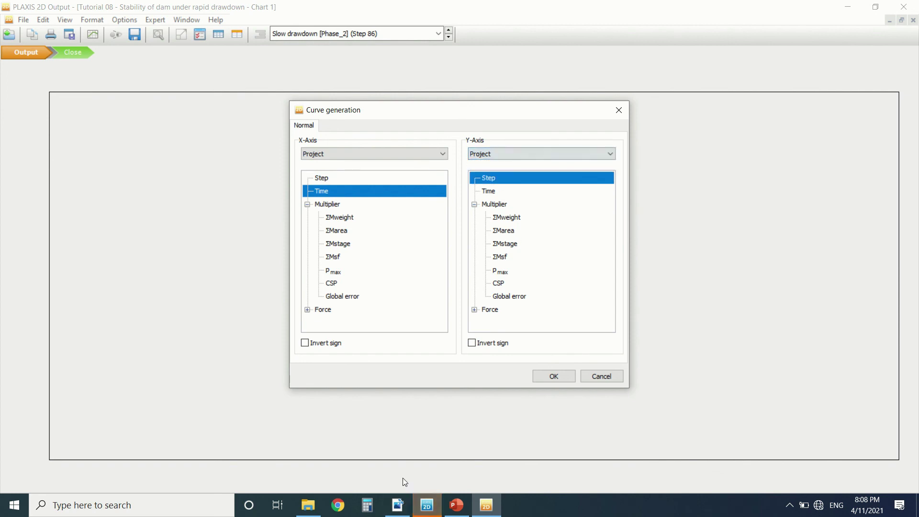
left_click(398, 505)
scroll(443, 254, "down", 15)
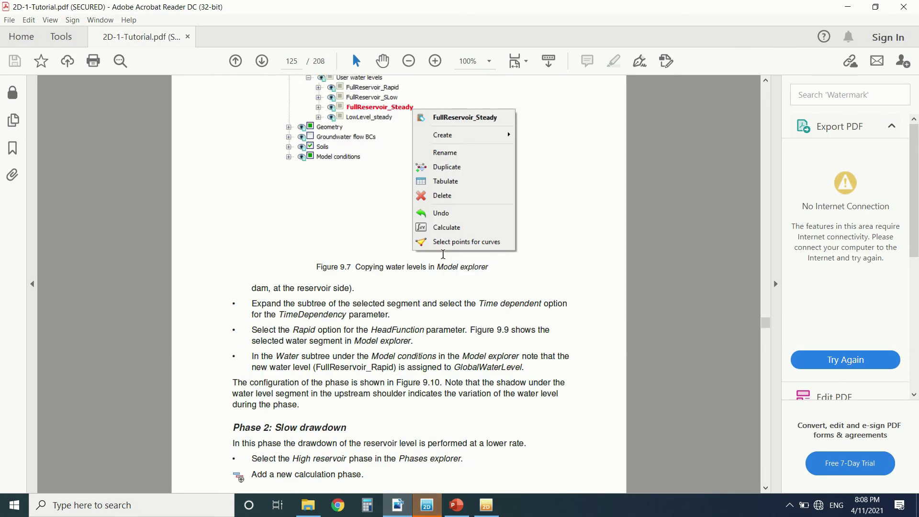
scroll(443, 254, "down", 15)
scroll(449, 258, "down", 20)
scroll(449, 258, "down", 20)
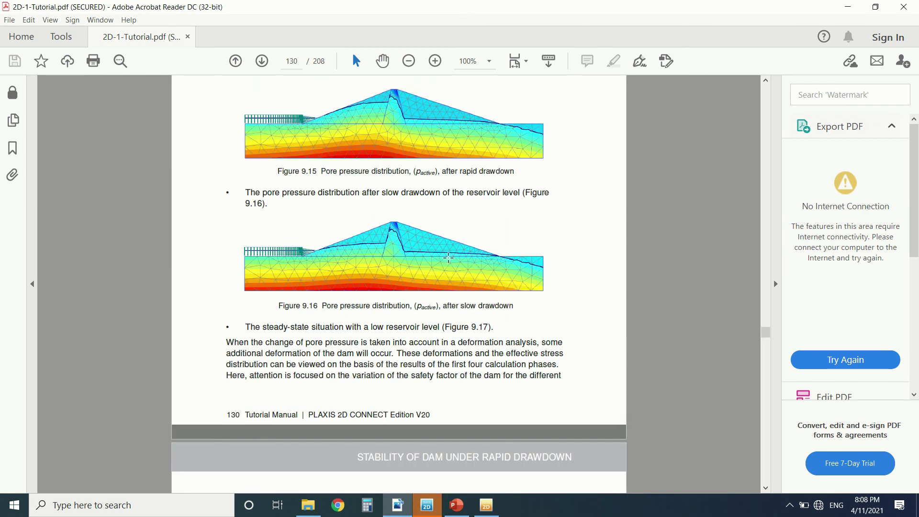
scroll(449, 258, "down", 15)
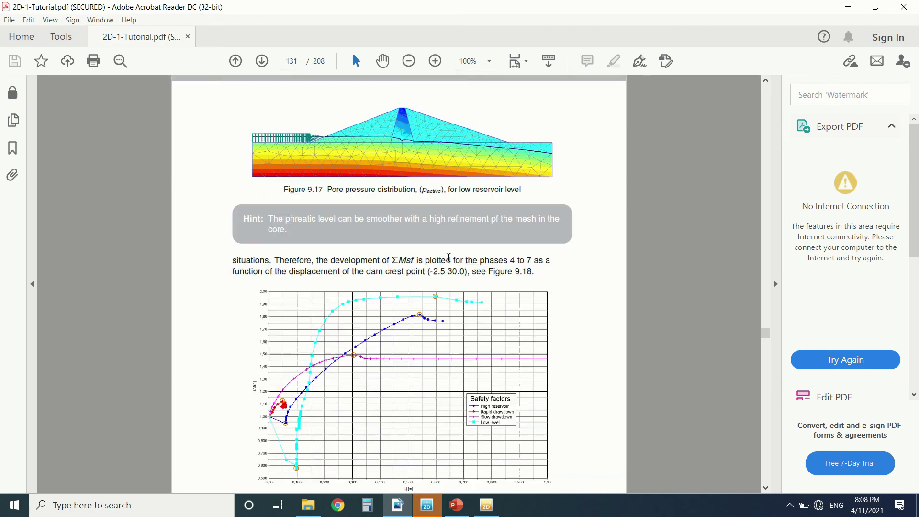
scroll(449, 258, "down", 1)
scroll(449, 257, "down", 3)
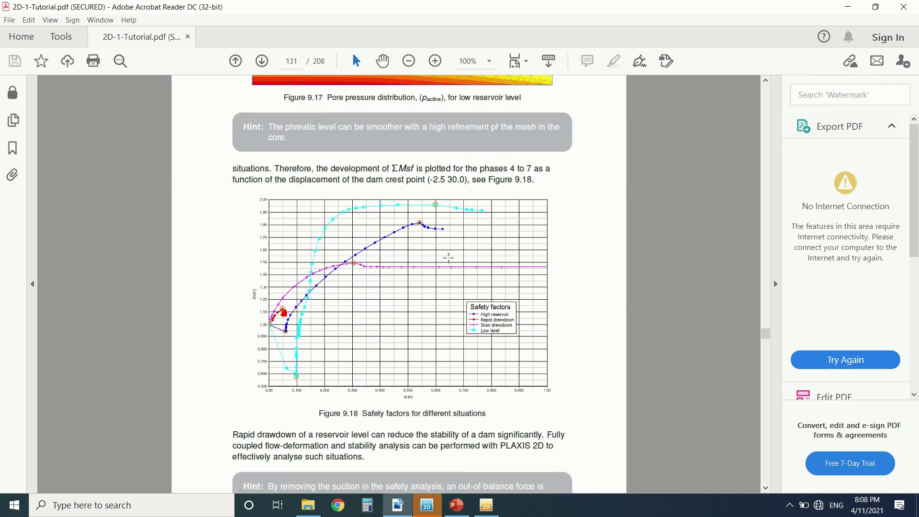
scroll(449, 258, "down", 3)
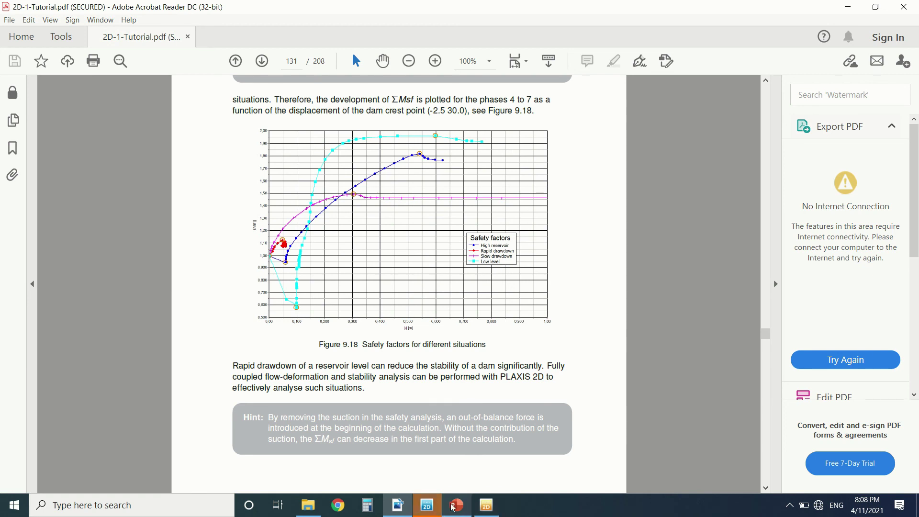
Back in PLAXIS 2D Output, generate the curve with ΣMsf on the Y-axis and examine its points along the time axis
left_click(486, 505)
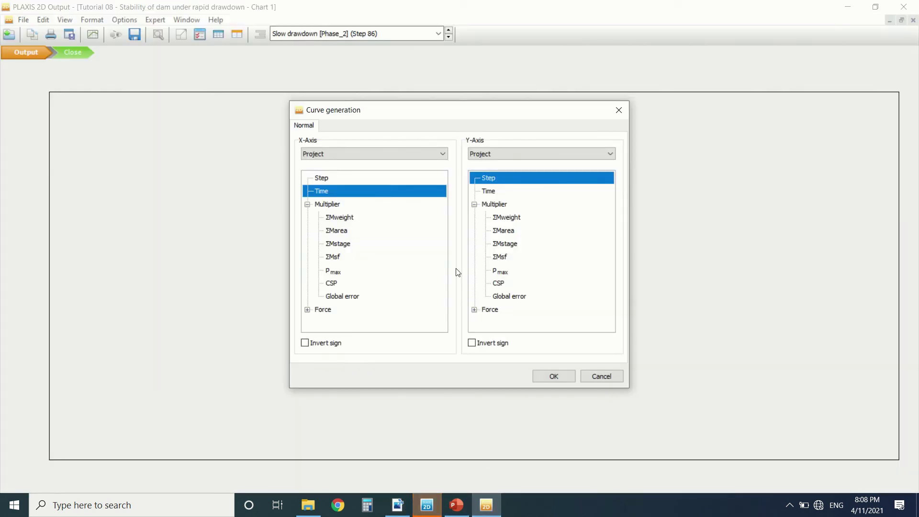
left_click(507, 259)
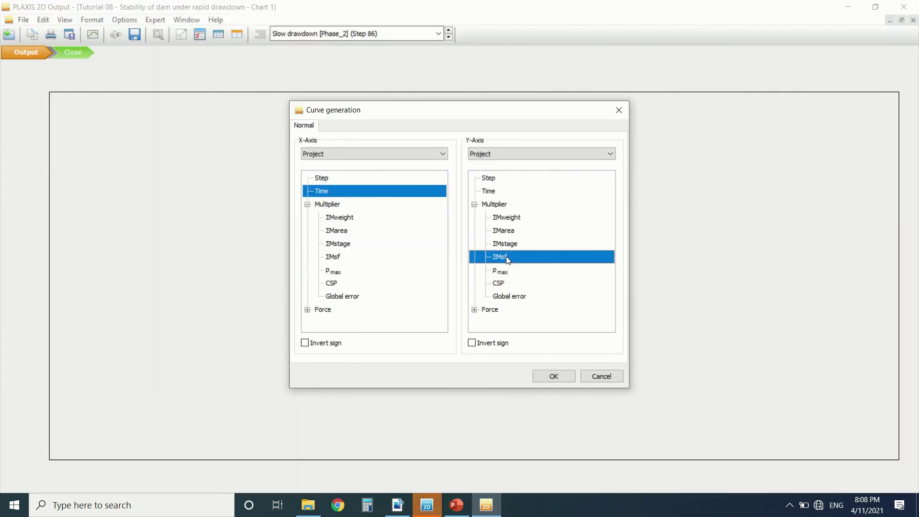
left_click(554, 377)
scroll(336, 275, "up", 1)
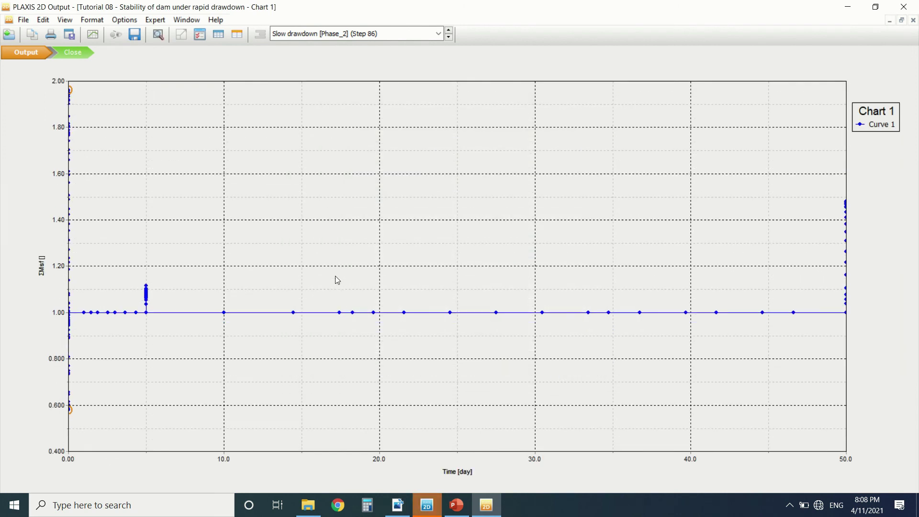
scroll(70, 197, "up", 1)
mouse_move(69, 197)
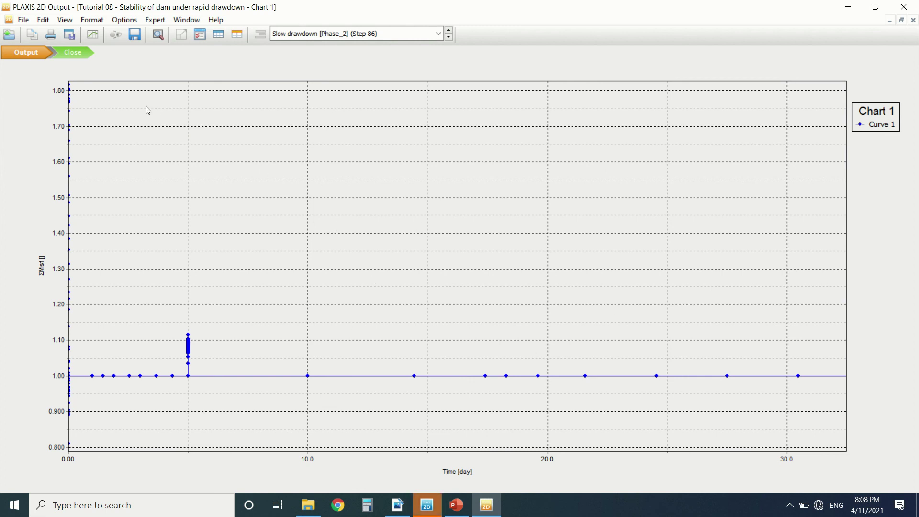
Close PLAXIS 2D Output and reopen the Low level phase's calculation results from the PLAXIS 2D model
left_click(76, 52)
left_click(525, 292)
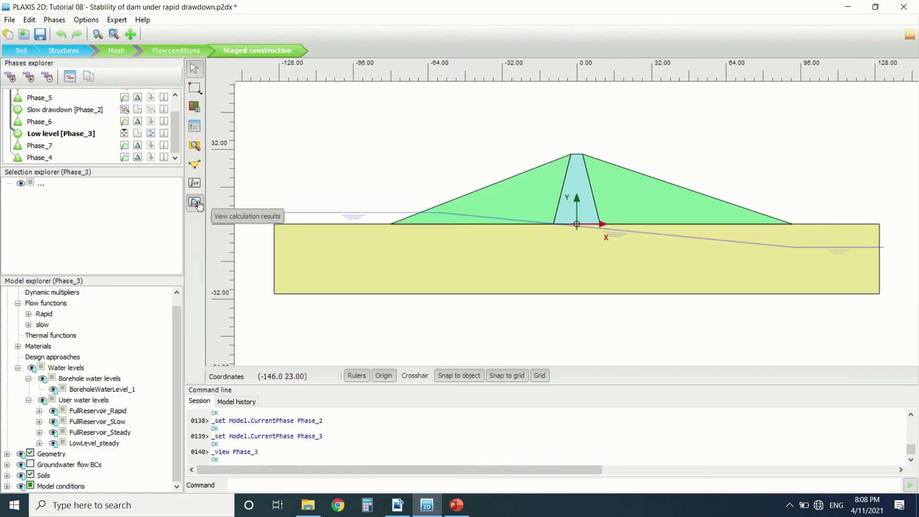
left_click(199, 205)
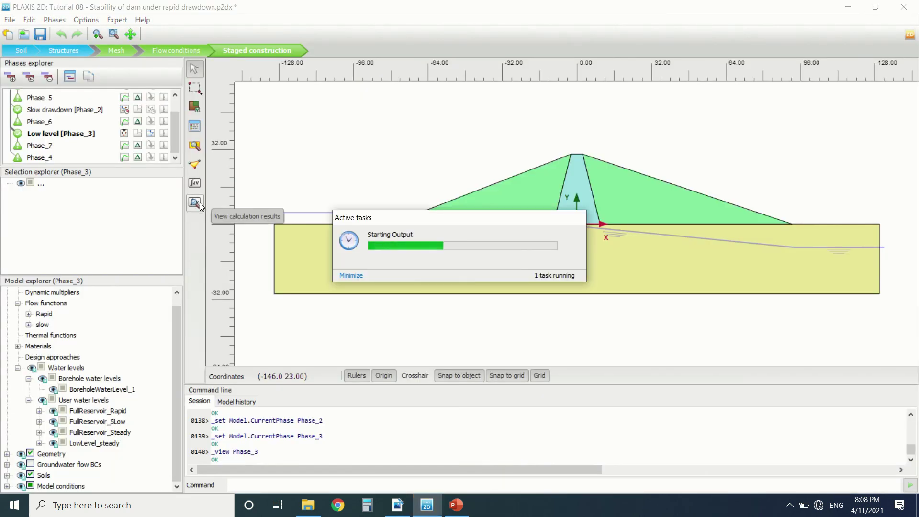